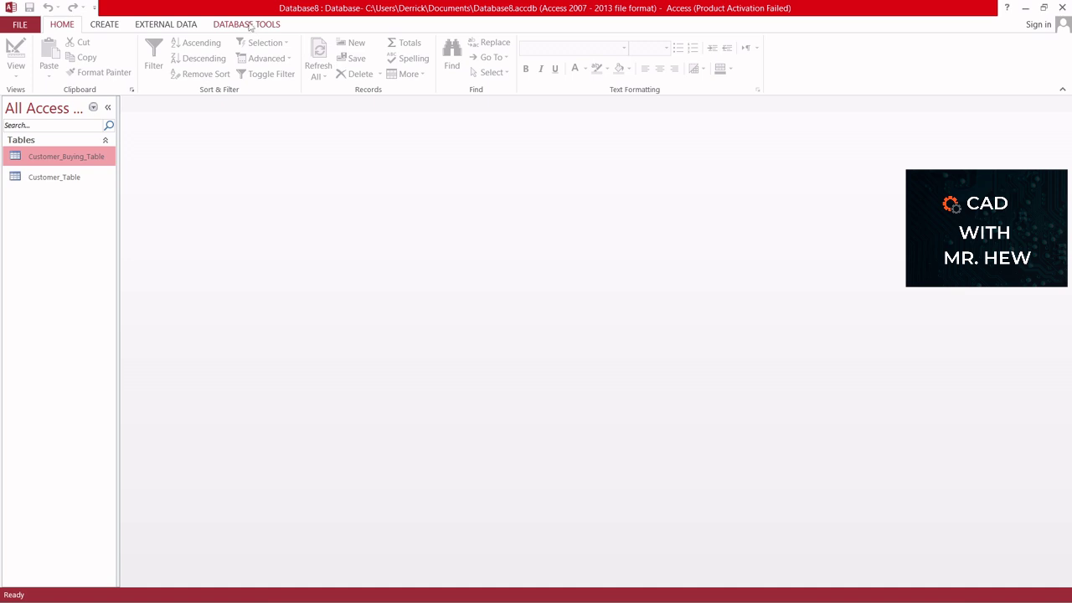
Step: Open the database relationships layout and add Customer_Table and Customer_Buying_Table to it
click(249, 25)
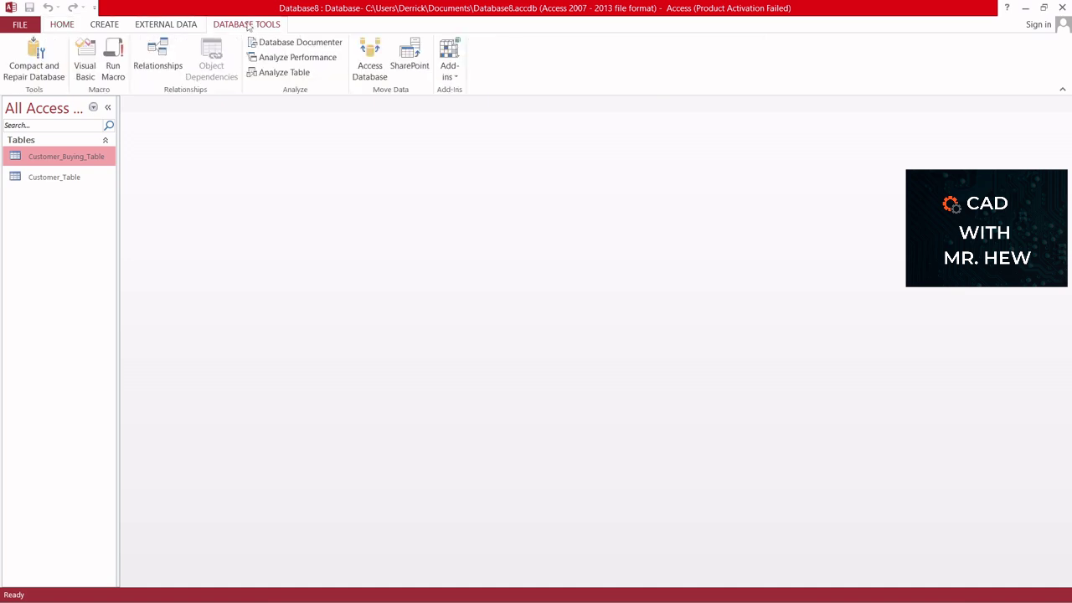
click(160, 75)
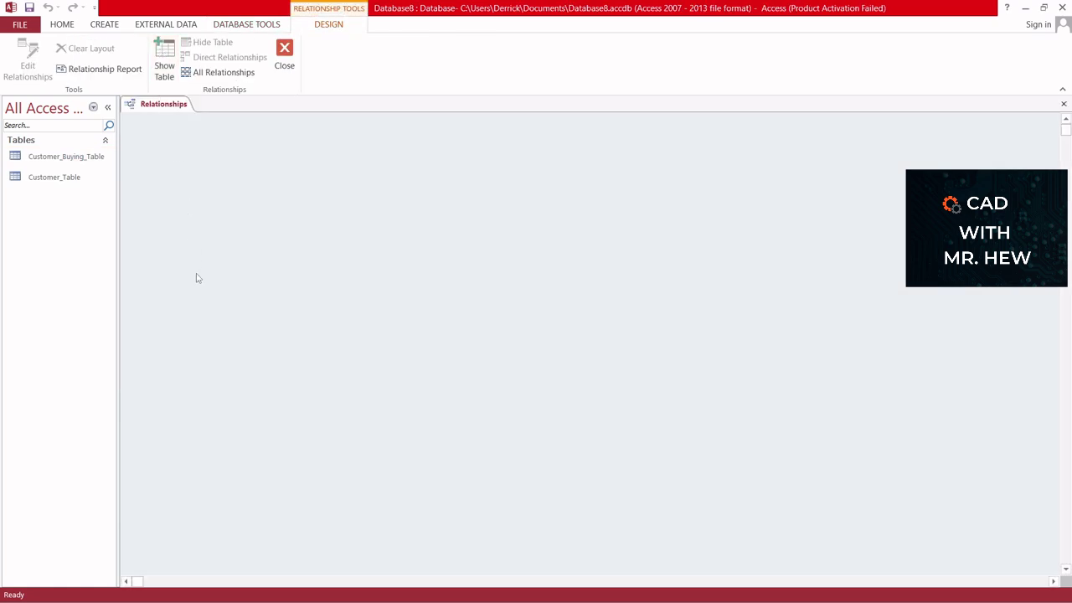
click(165, 59)
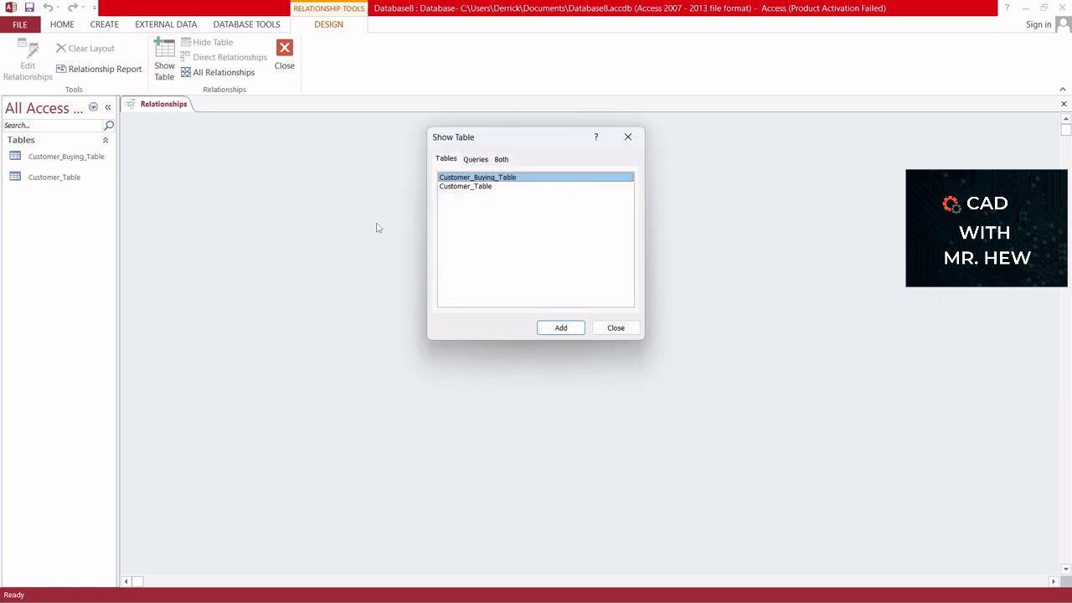
click(469, 188)
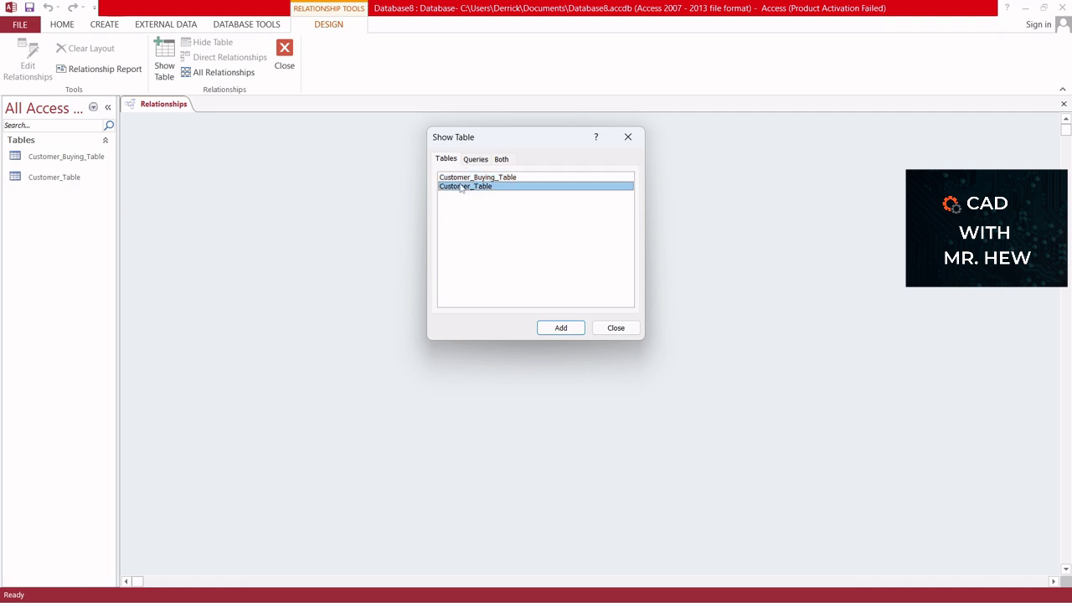
double_click(462, 189)
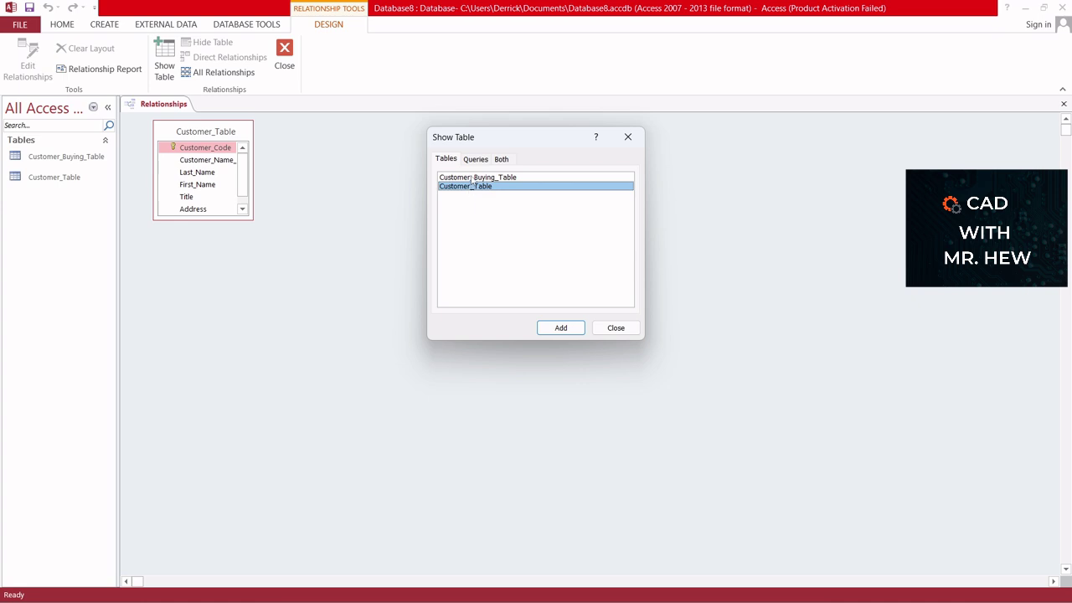
double_click(471, 178)
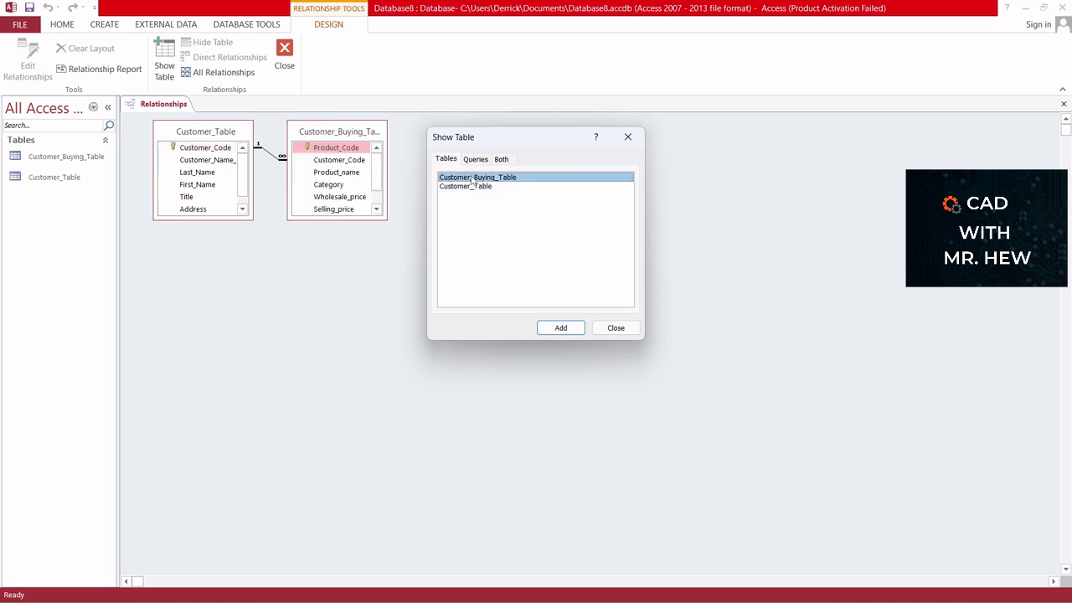
click(627, 136)
Step: Move the two tables apart and permanently delete the existing relationship between them
drag(302, 134, 409, 159)
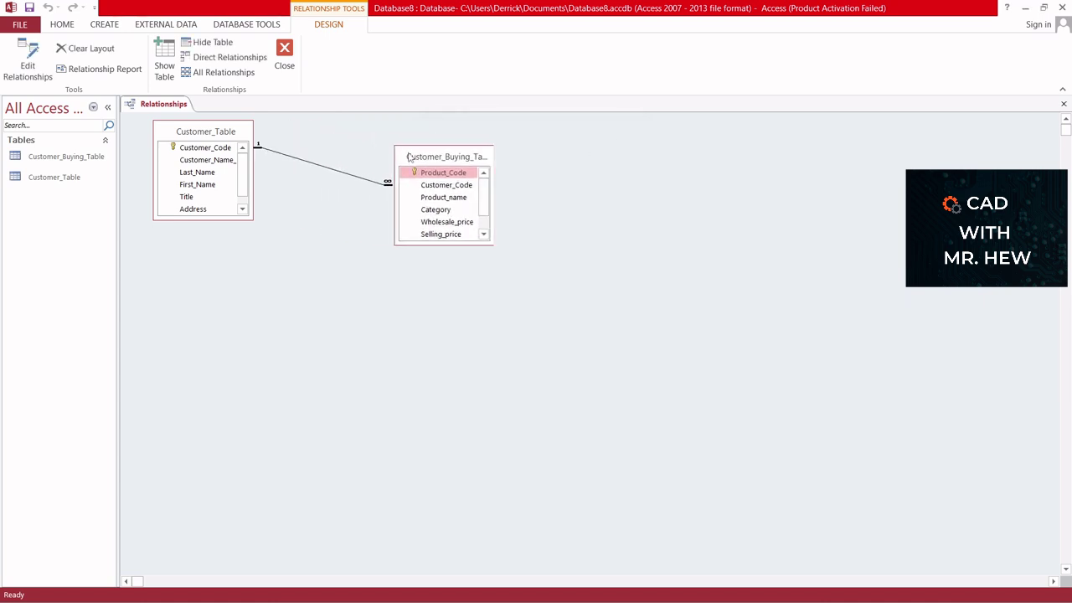
drag(250, 137, 292, 157)
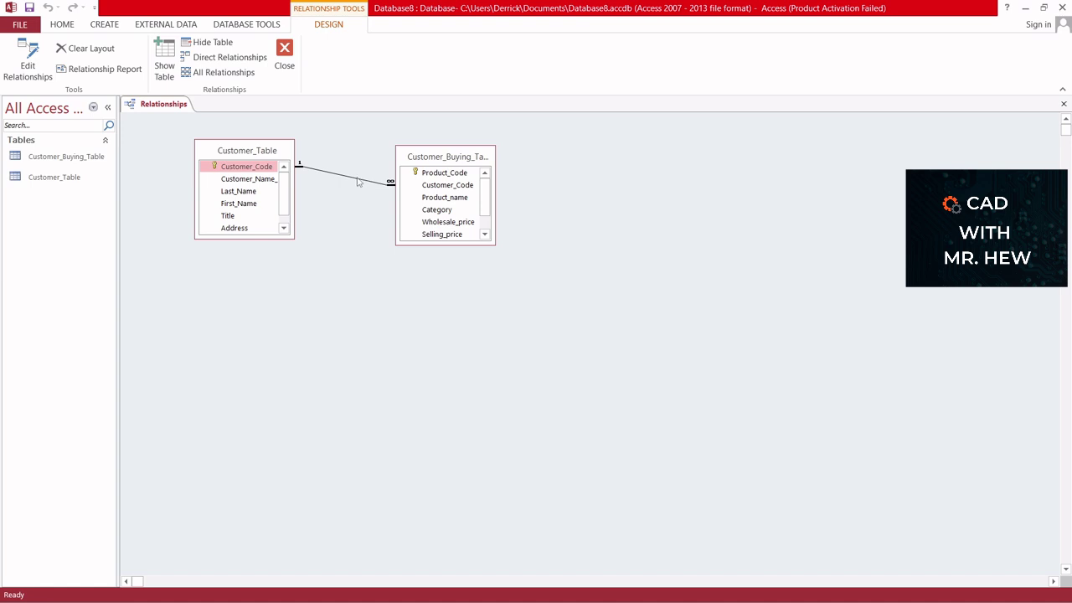
right_click(358, 182)
click(384, 204)
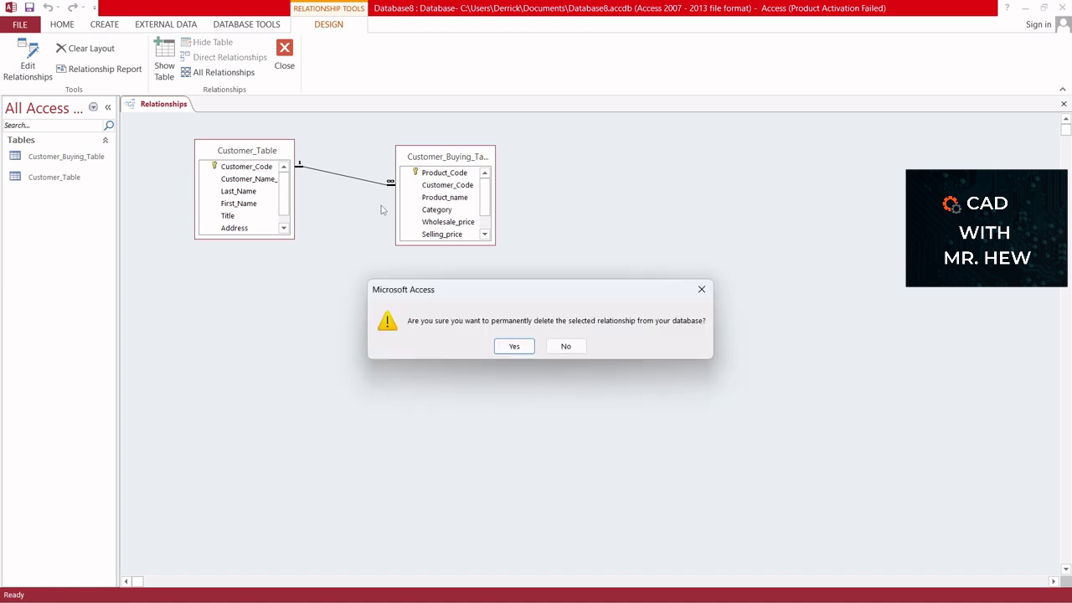
click(500, 347)
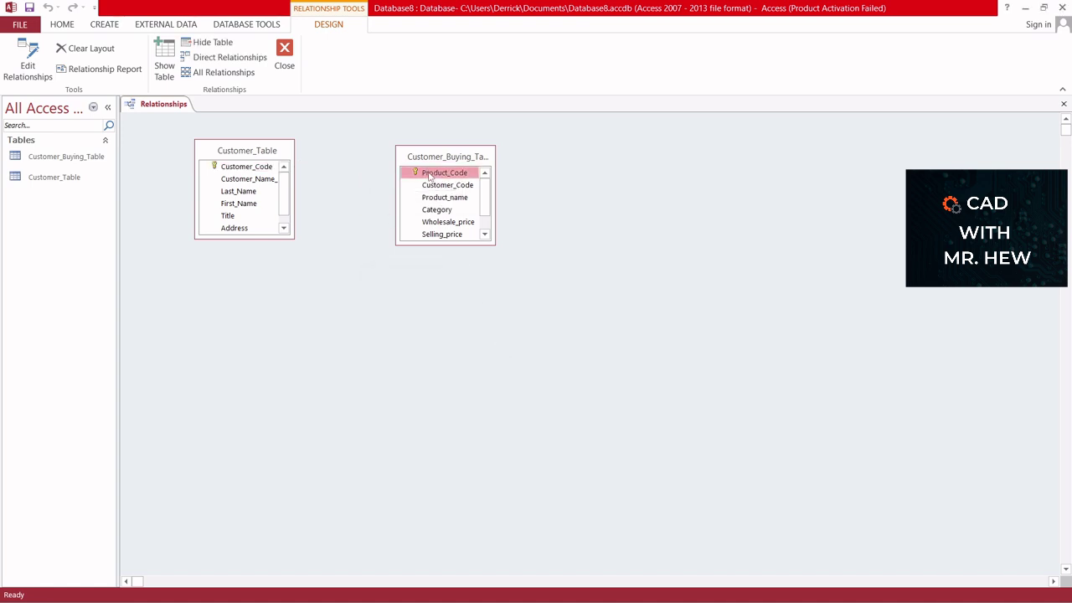
Step: Space the two tables farther apart and enlarge both so that all field names fit, widening Customer_Table for its longest name
drag(435, 159, 532, 167)
drag(276, 151, 319, 156)
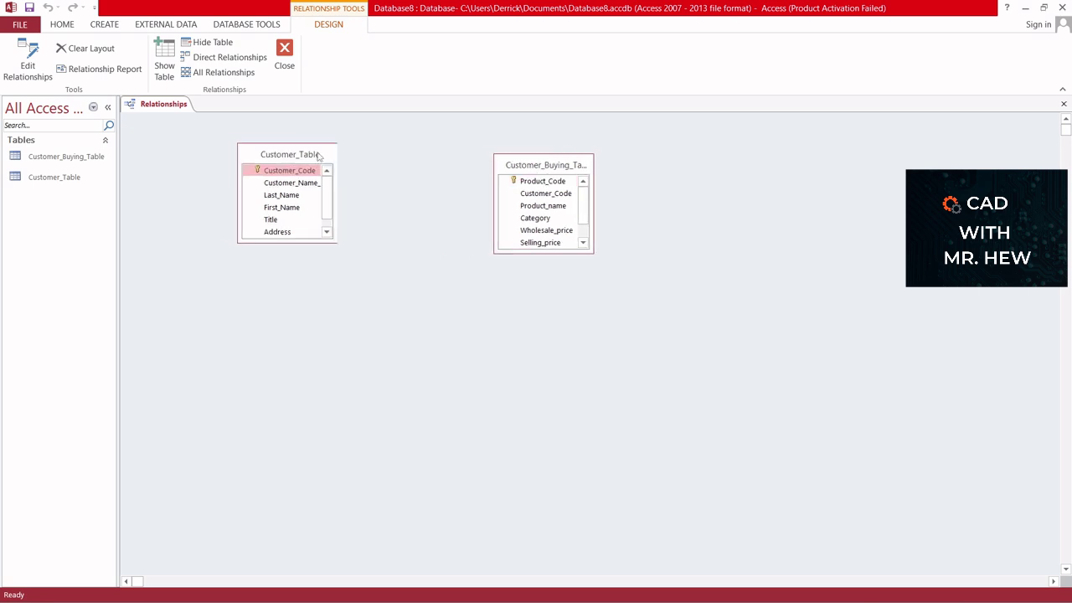
drag(297, 242, 299, 271)
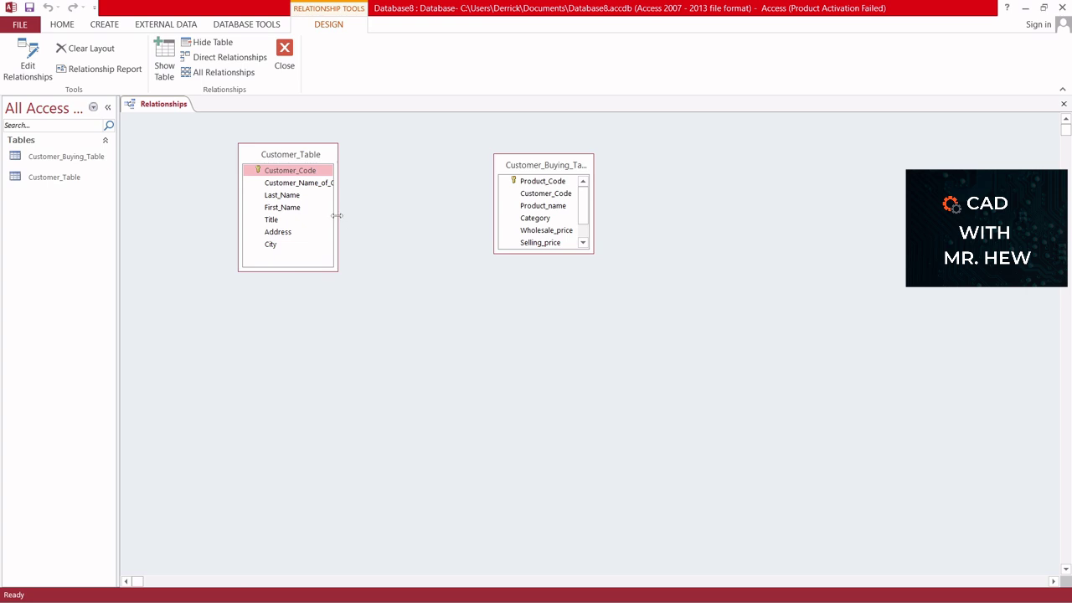
drag(337, 215, 409, 217)
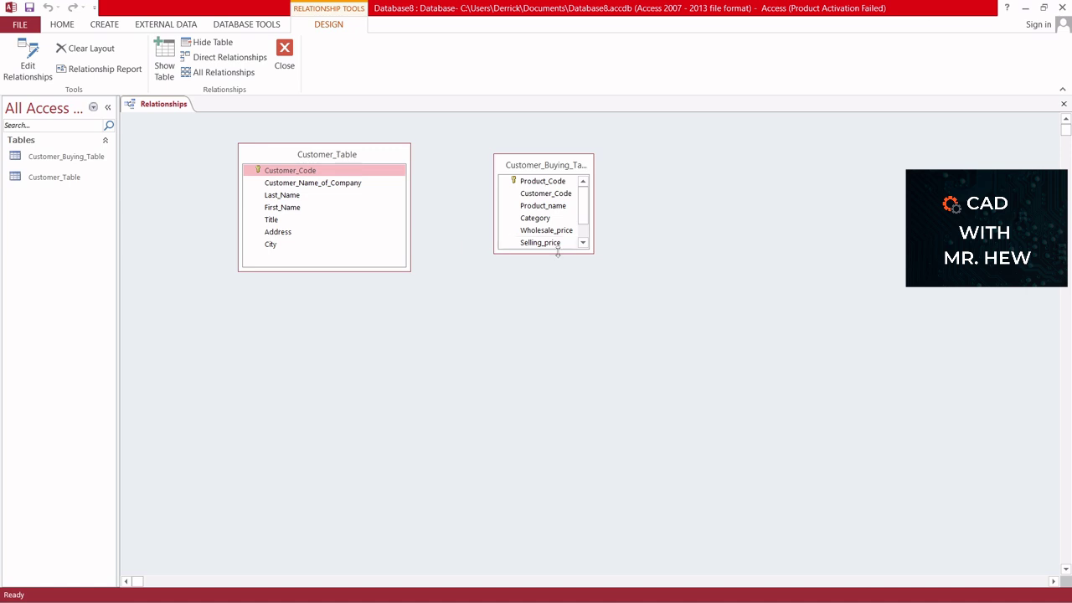
drag(561, 253, 562, 293)
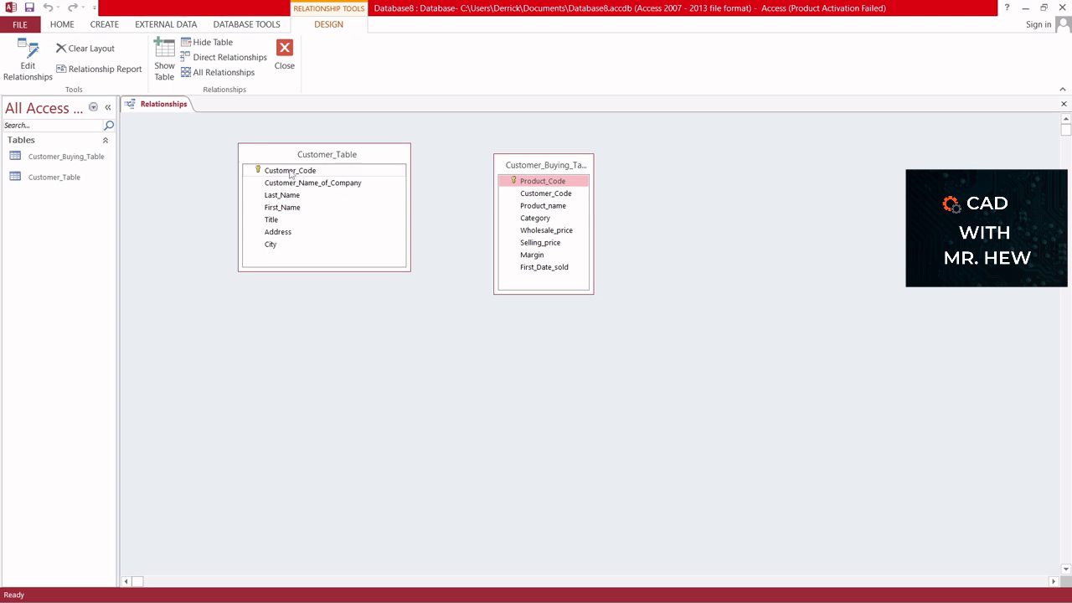
Step: Create a one-to-many relationship from Customer_Code in Customer_Table to Customer_Code in Customer_Buying_Table, with referential integrity enforced
drag(292, 175, 543, 197)
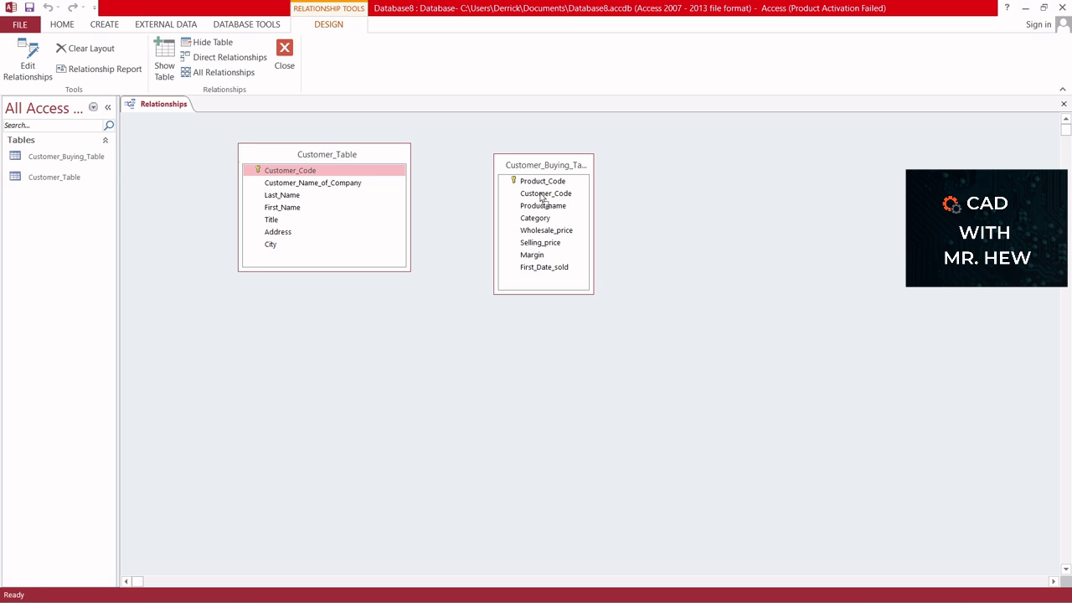
drag(542, 198, 543, 198)
drag(541, 193, 543, 199)
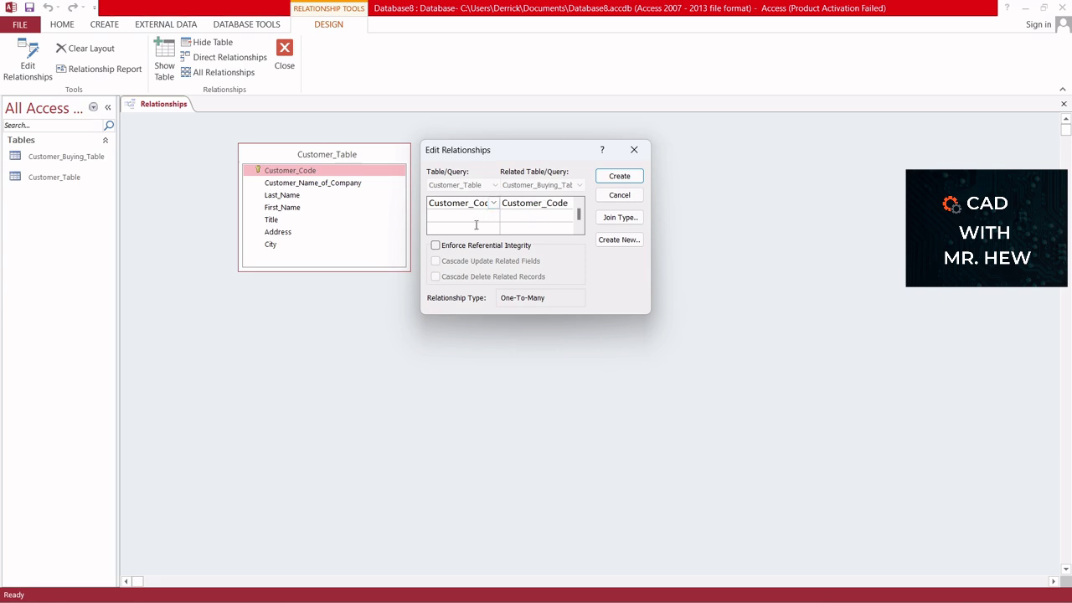
click(436, 245)
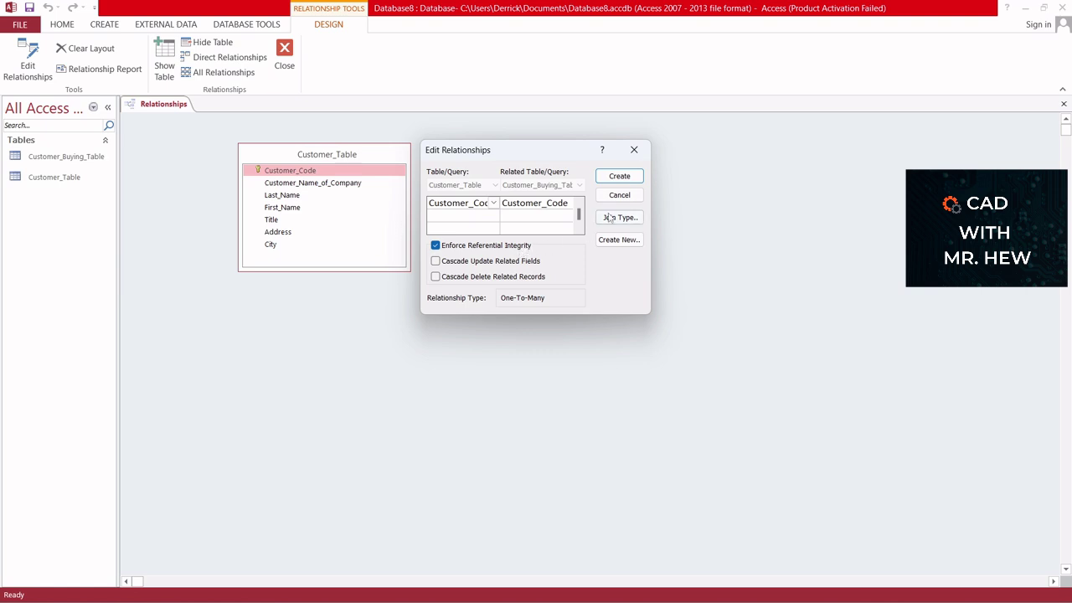
click(617, 179)
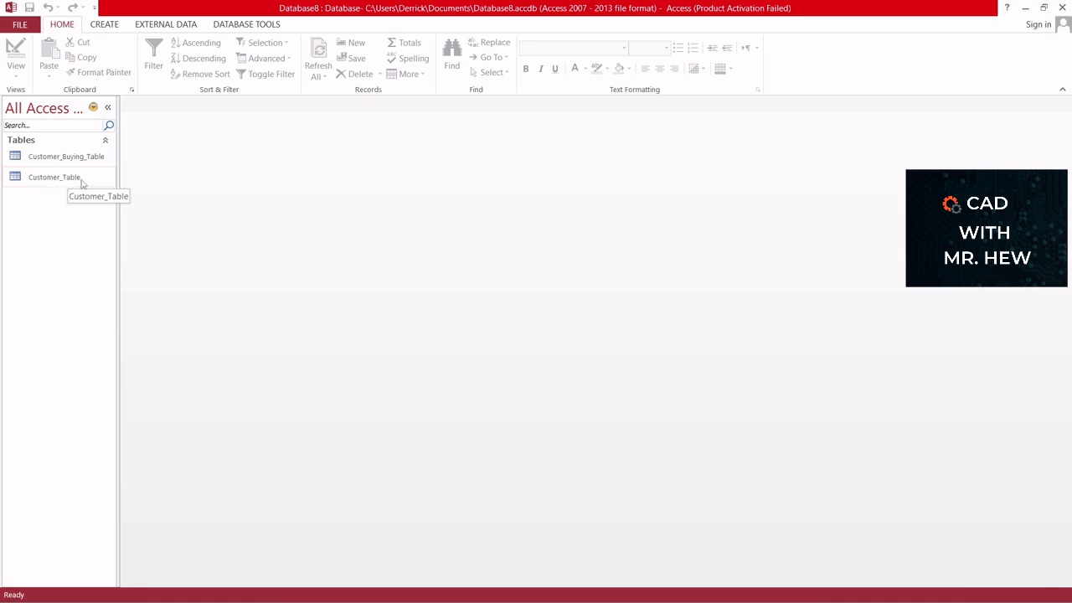
Step: Start the Form Wizard and include Customer_Name_of_Company, Last_Name, First_Name, Address and City from Customer_Table
click(104, 25)
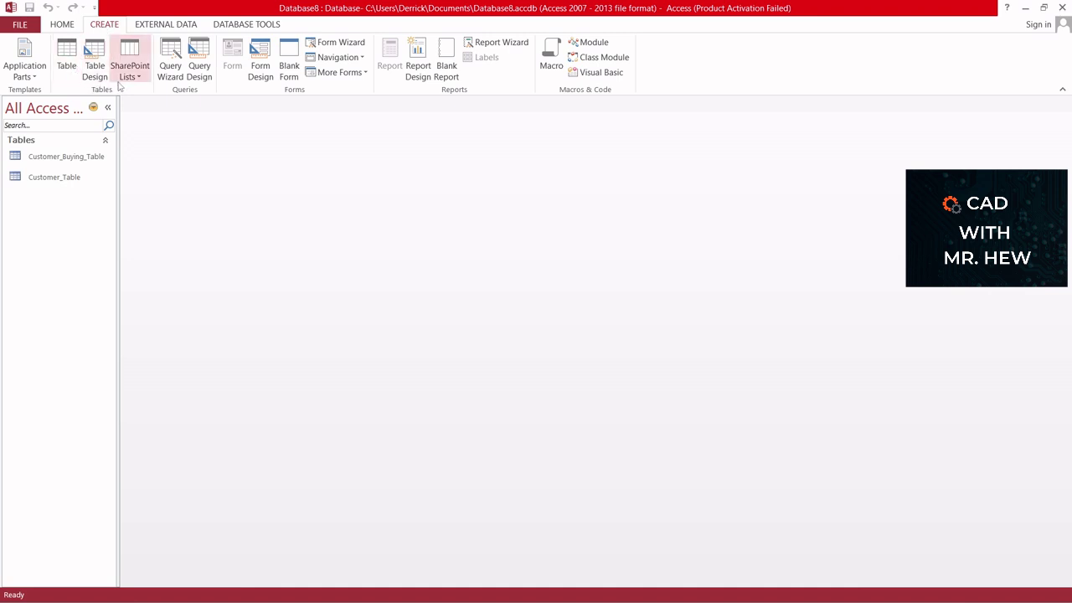
click(328, 47)
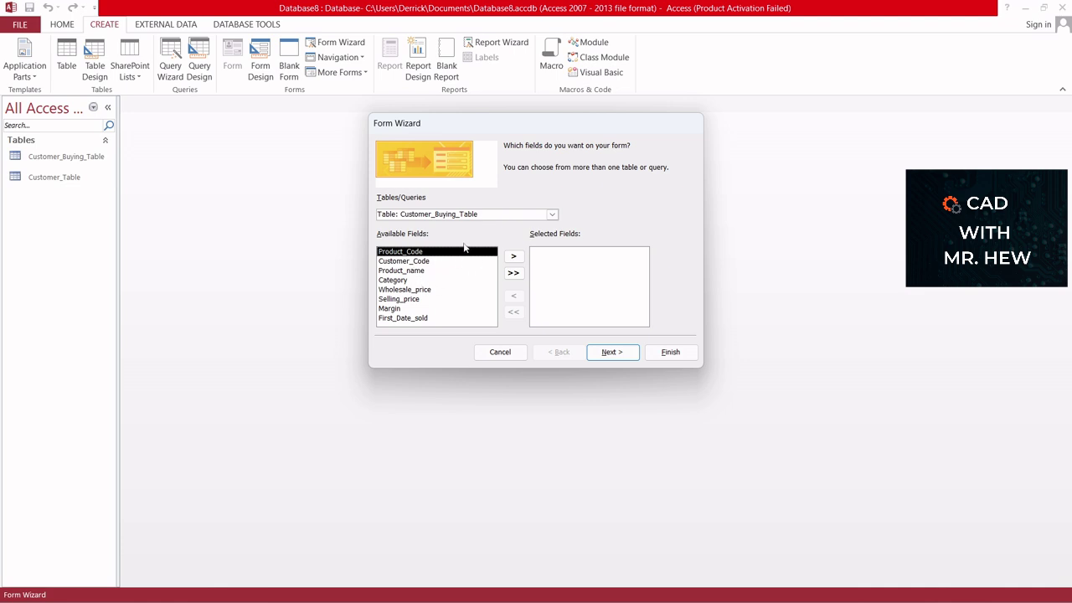
click(552, 215)
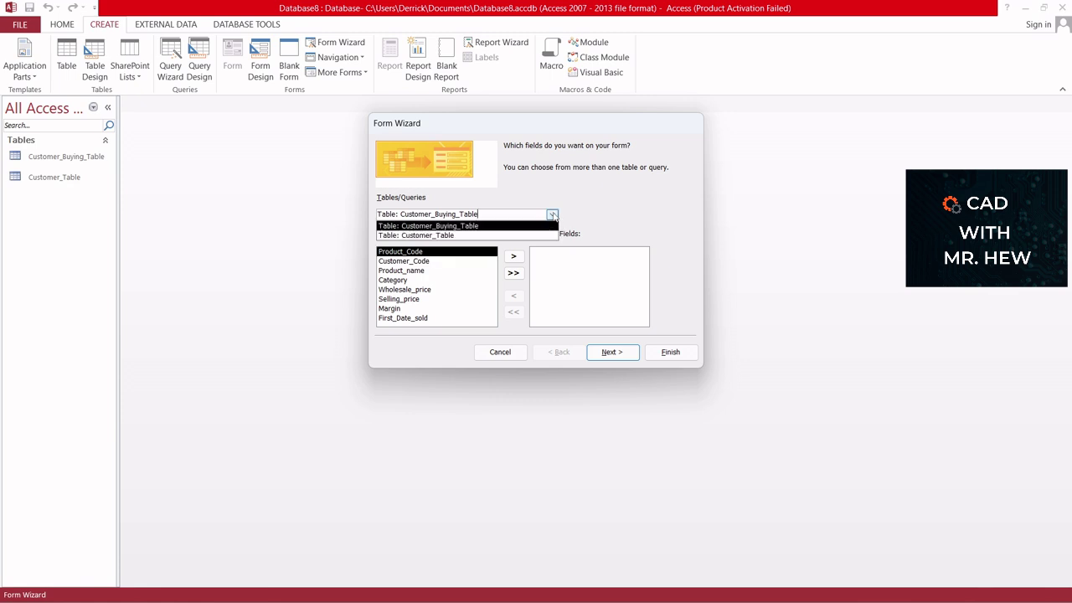
click(459, 237)
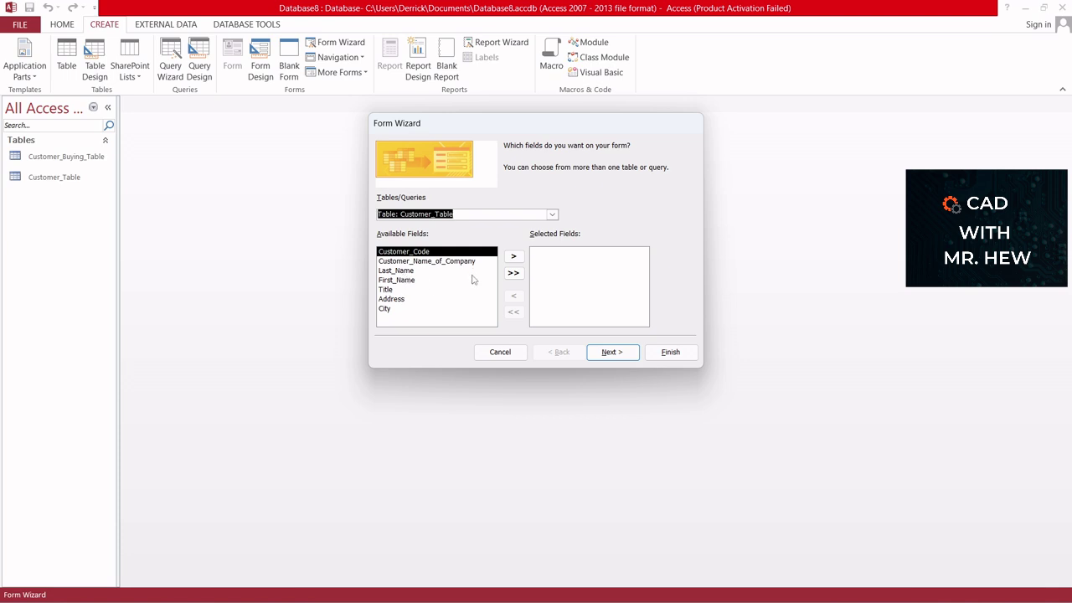
click(401, 261)
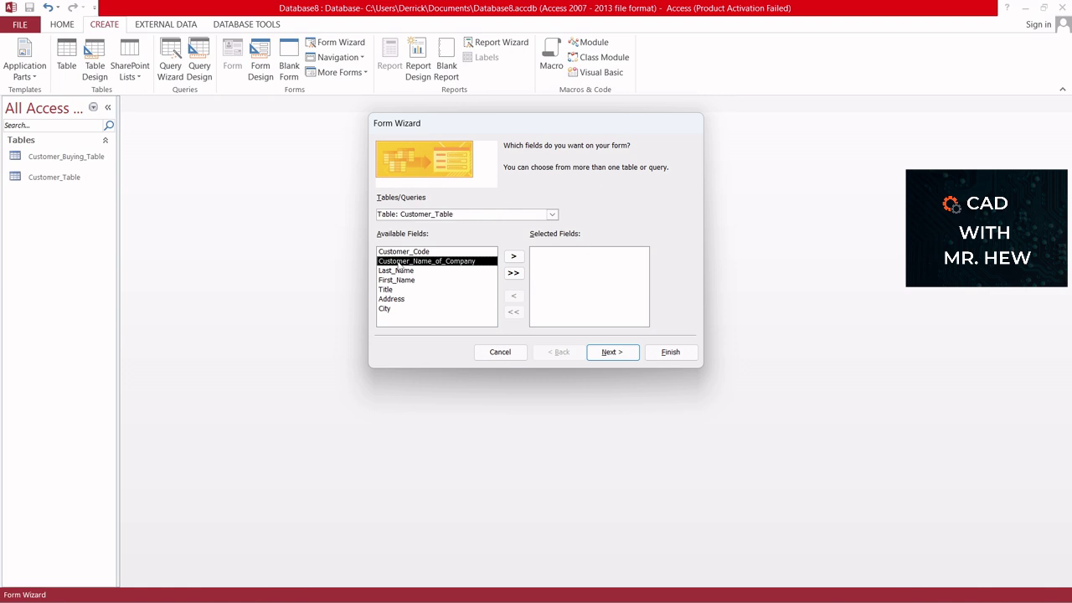
click(512, 257)
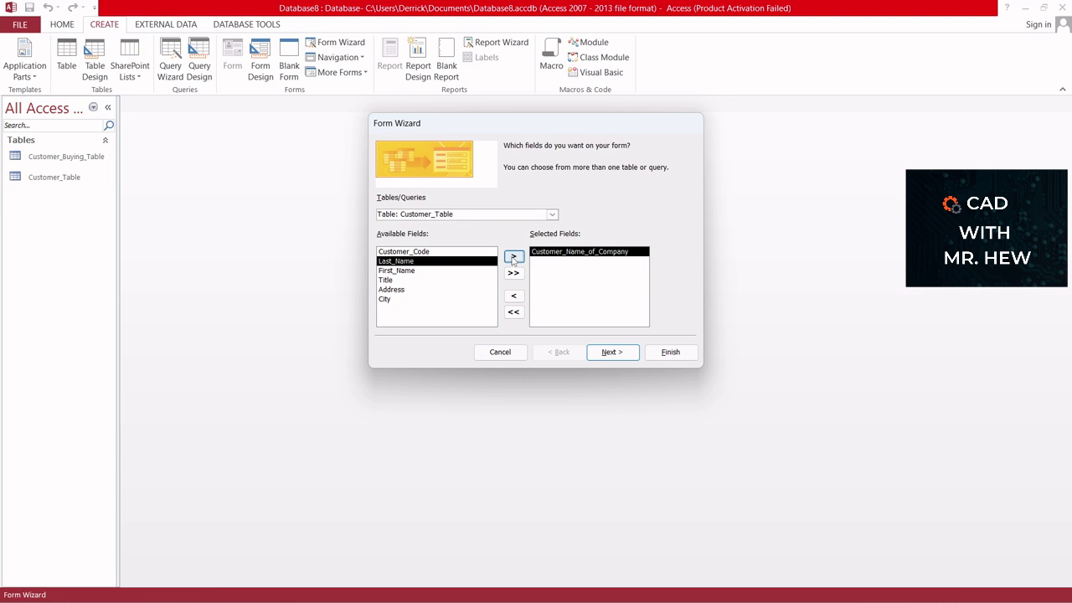
click(513, 257)
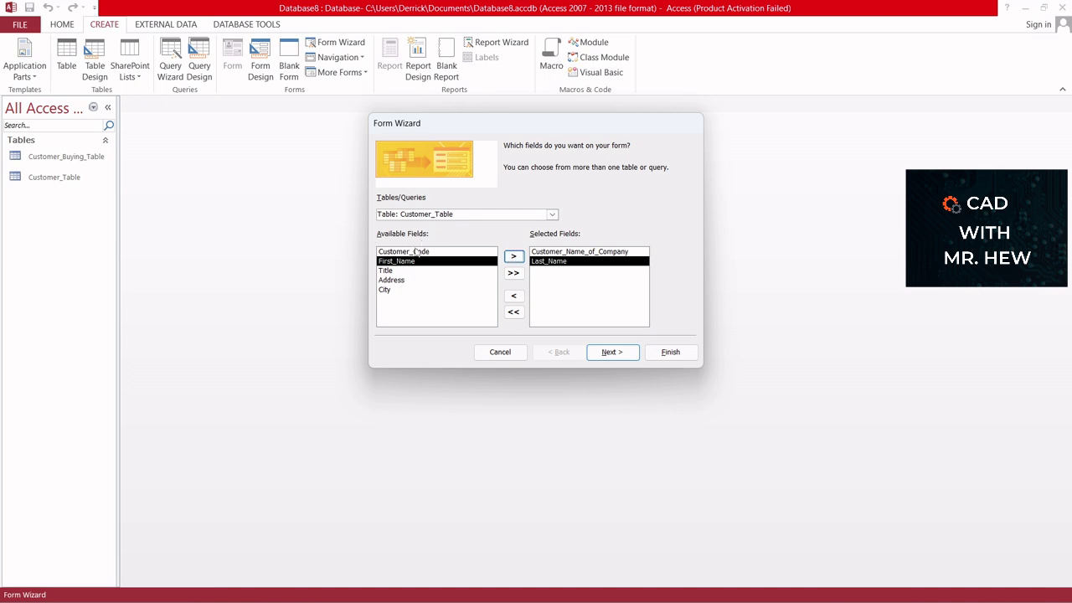
click(514, 258)
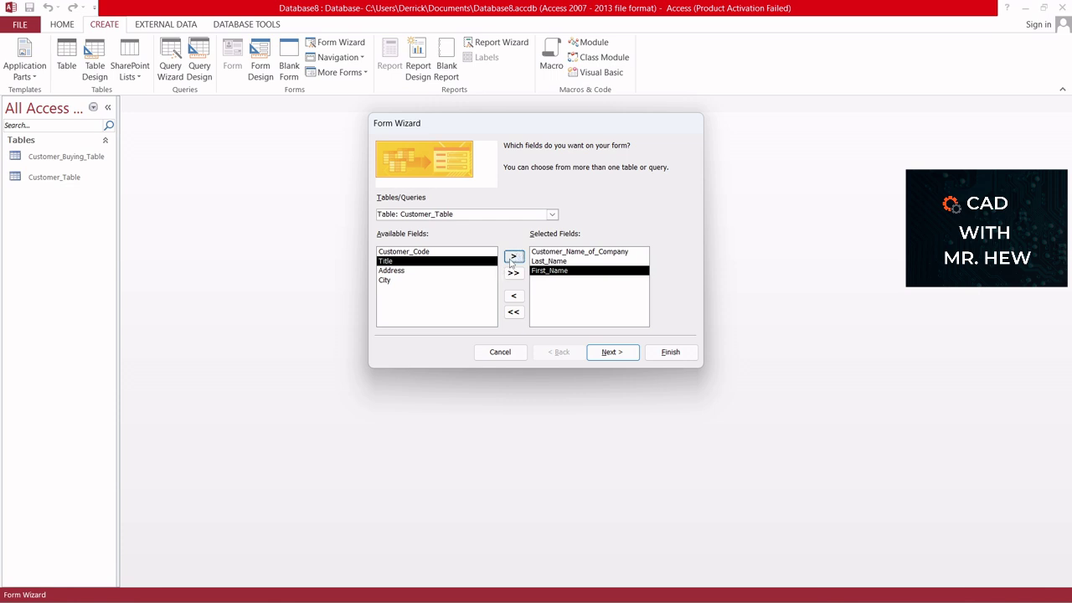
click(404, 272)
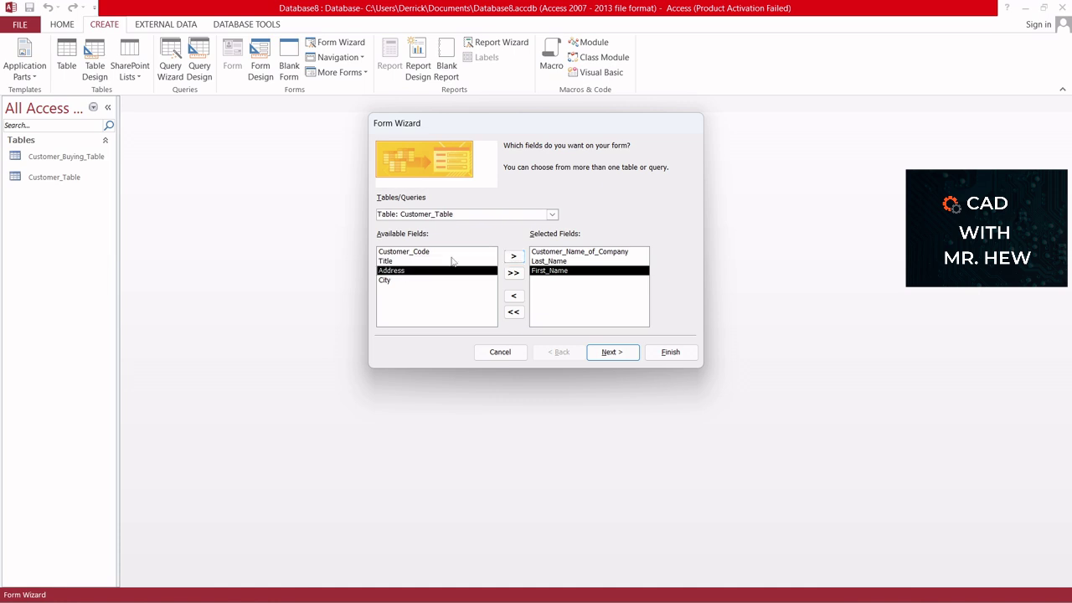
click(511, 262)
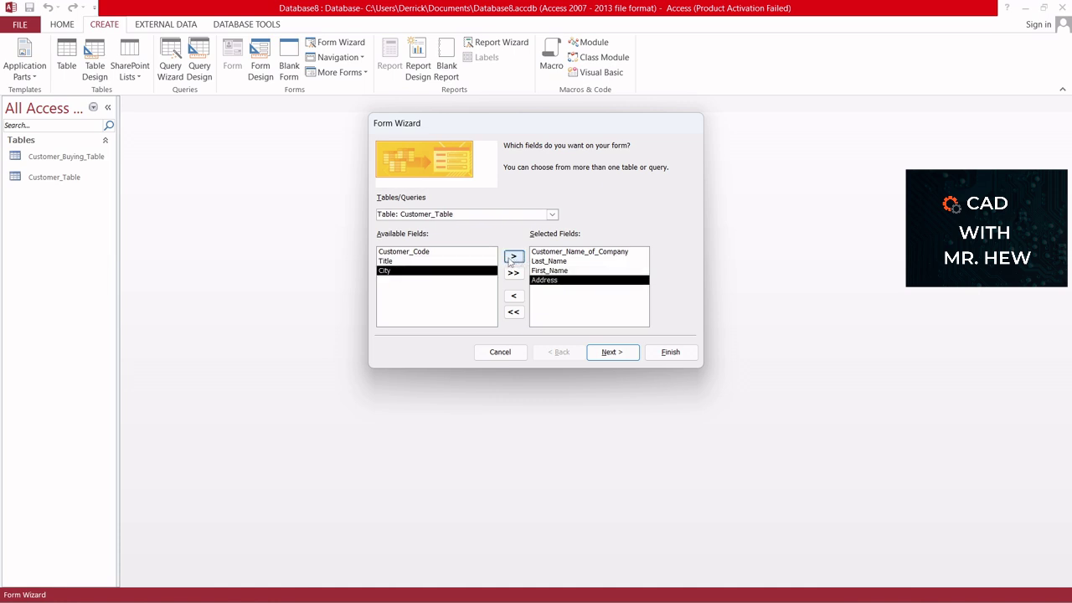
click(515, 258)
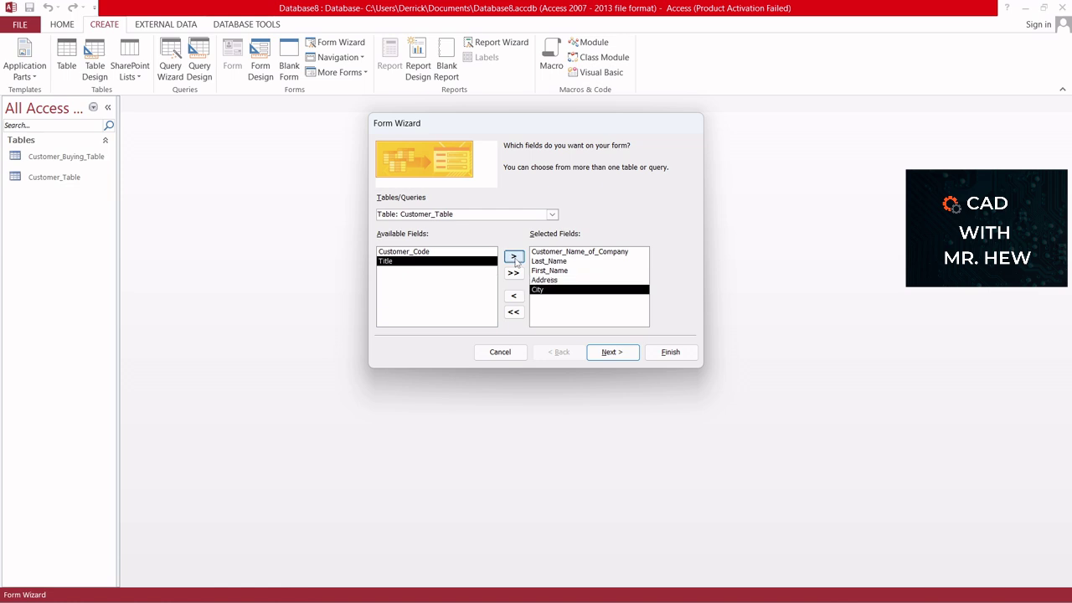
Step: Add Product_name, Category, Selling_price and Margin from Customer_Buying_Table to the form and preview viewing the data by Customer_Buying_Table
click(552, 216)
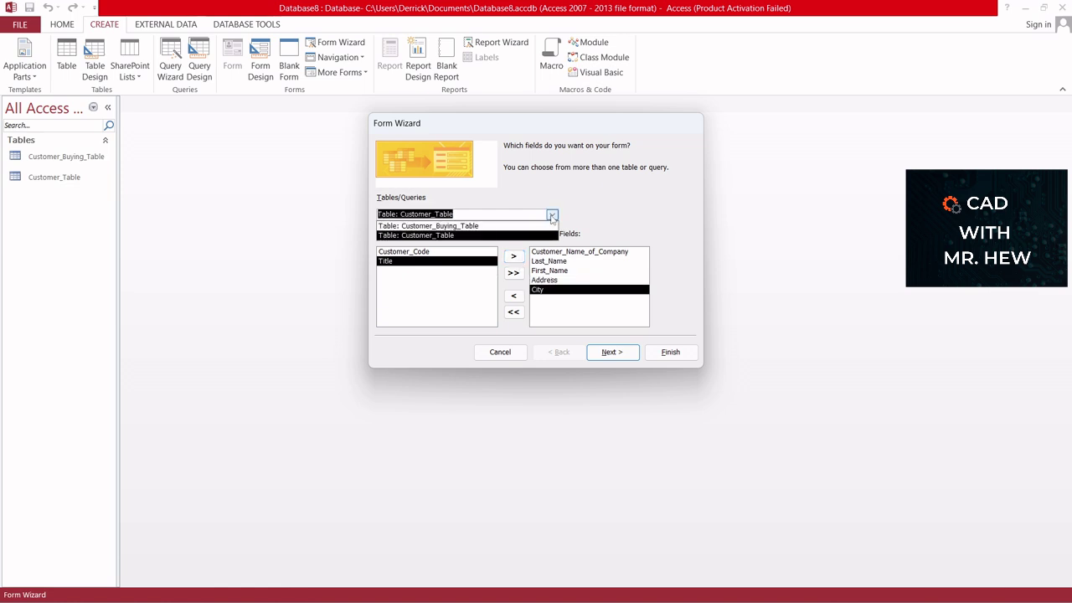
click(471, 224)
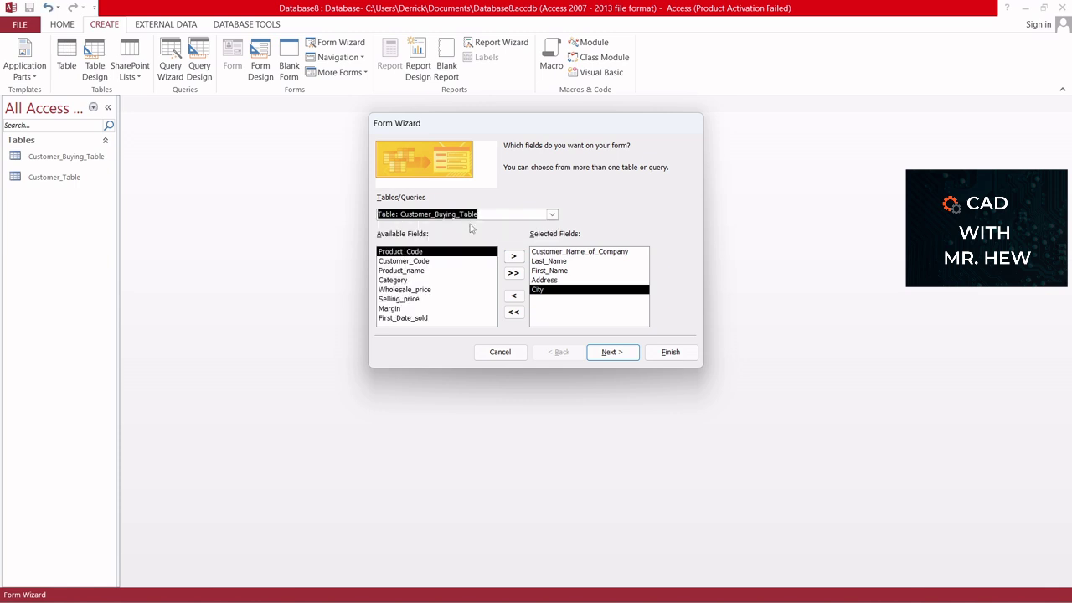
click(412, 271)
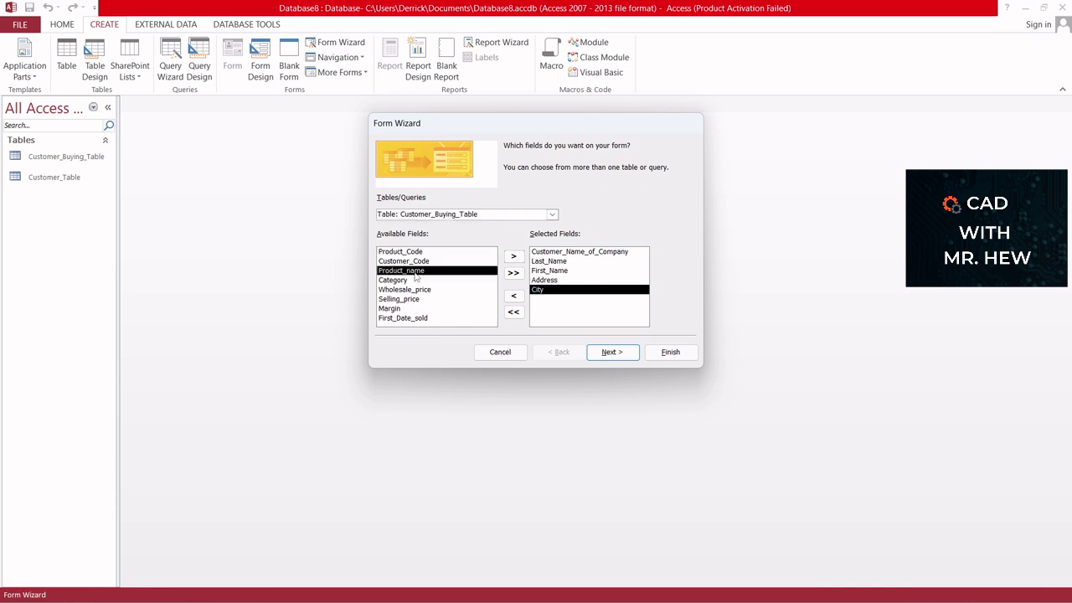
click(514, 256)
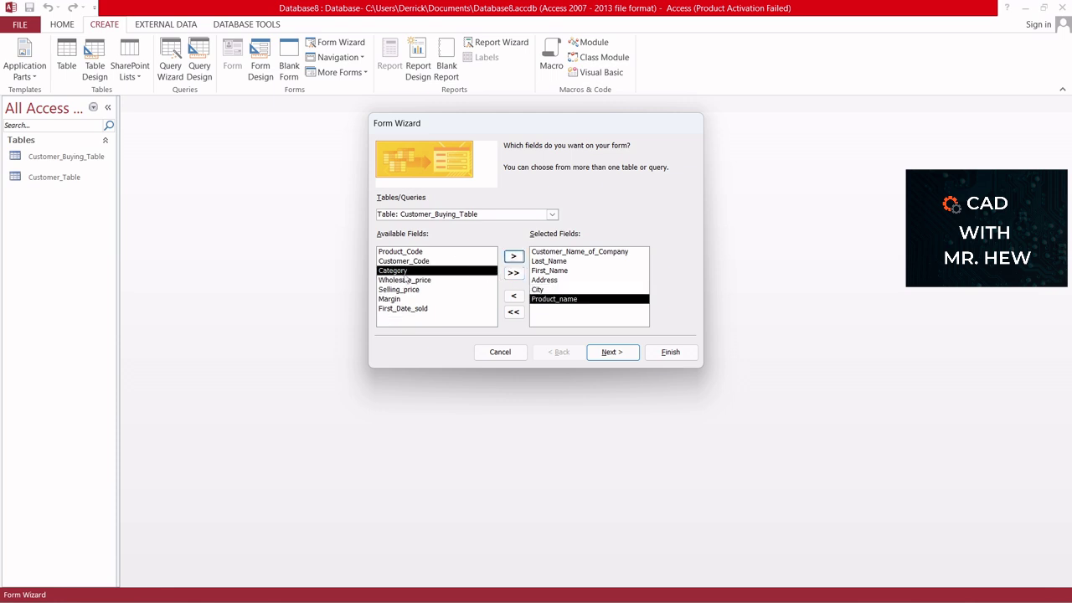
click(513, 256)
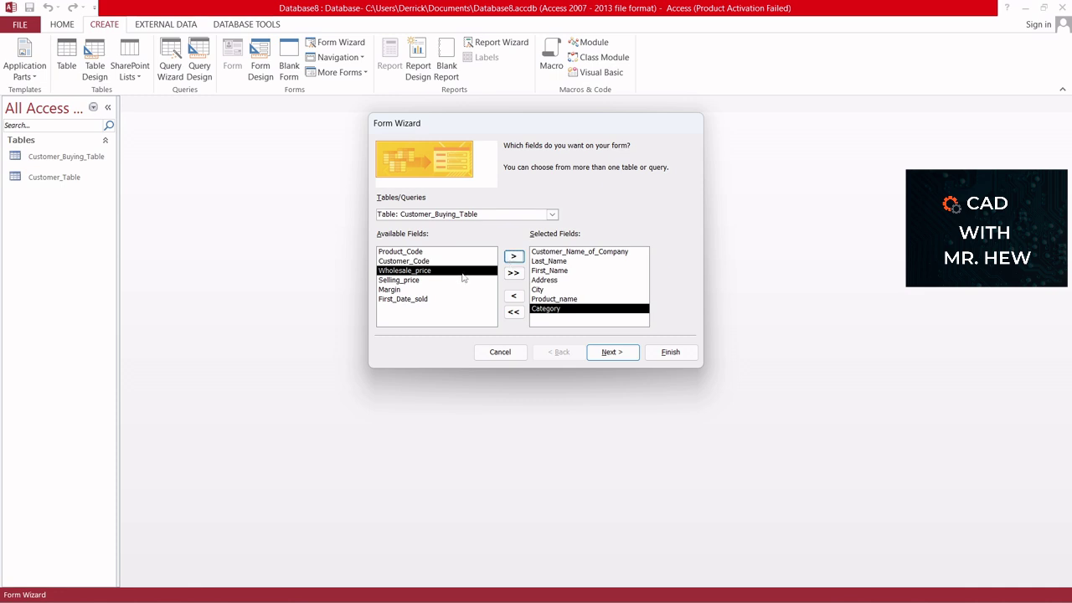
click(419, 281)
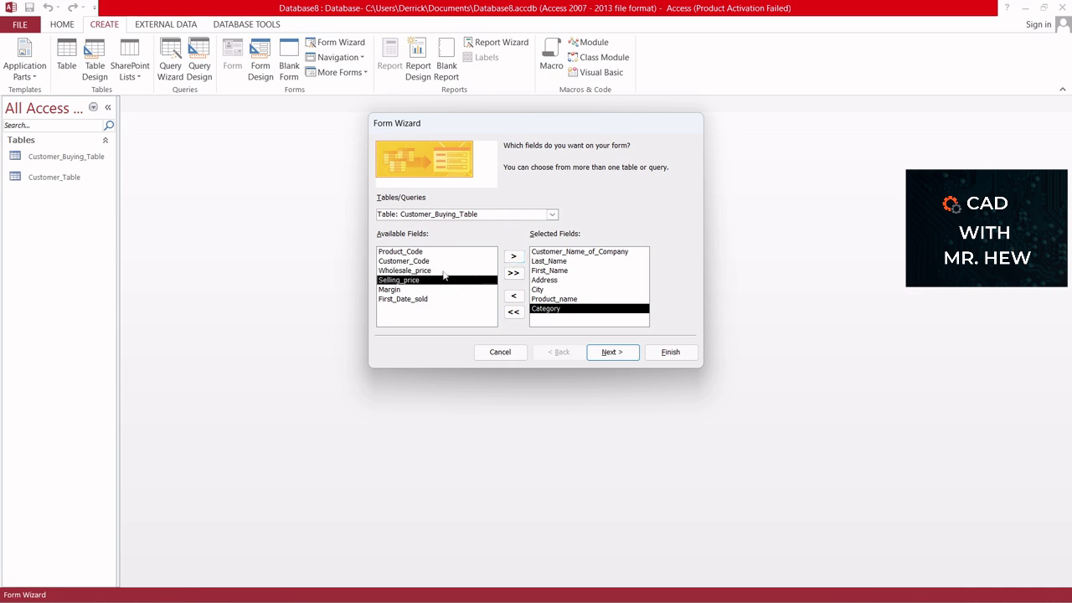
click(513, 257)
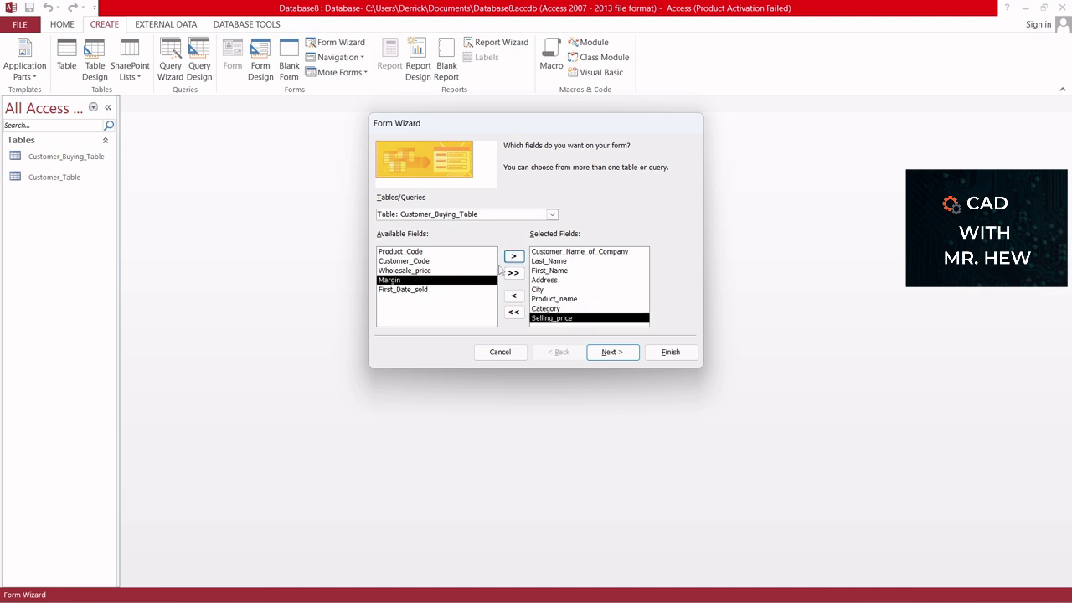
click(514, 257)
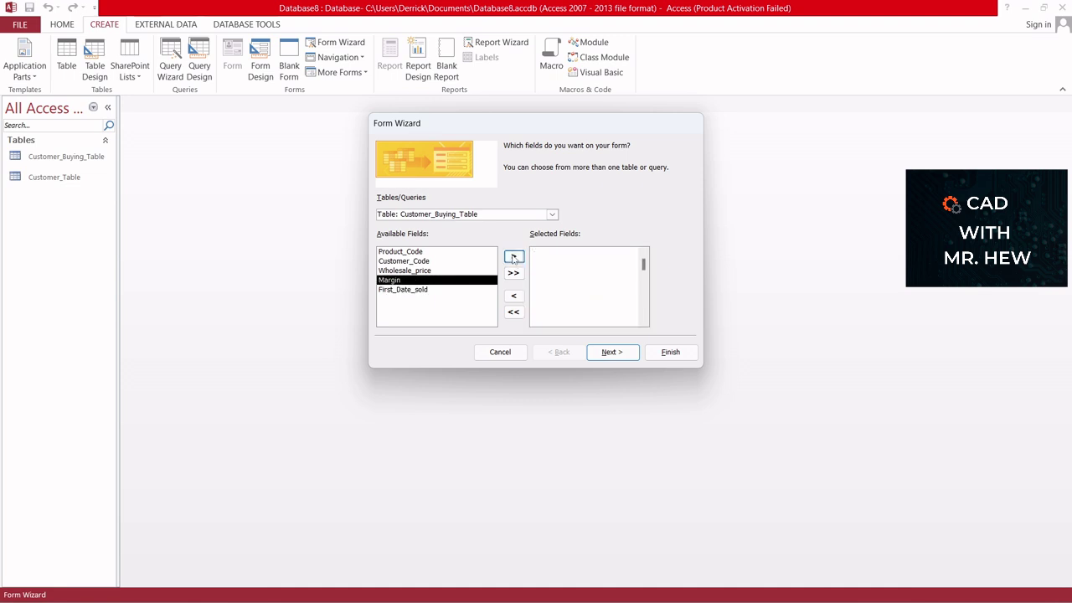
click(610, 355)
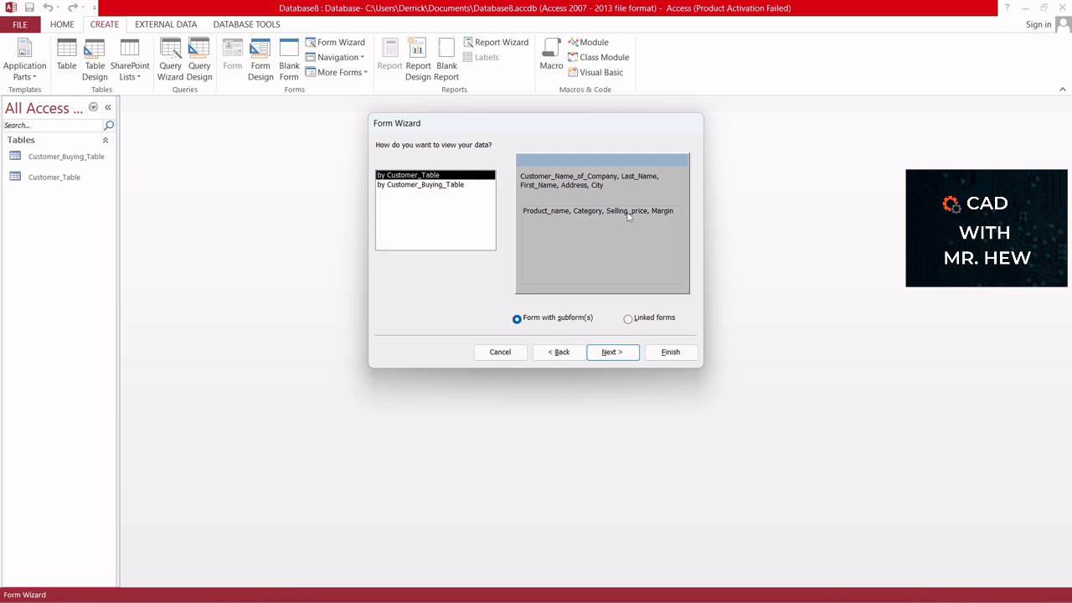
click(437, 187)
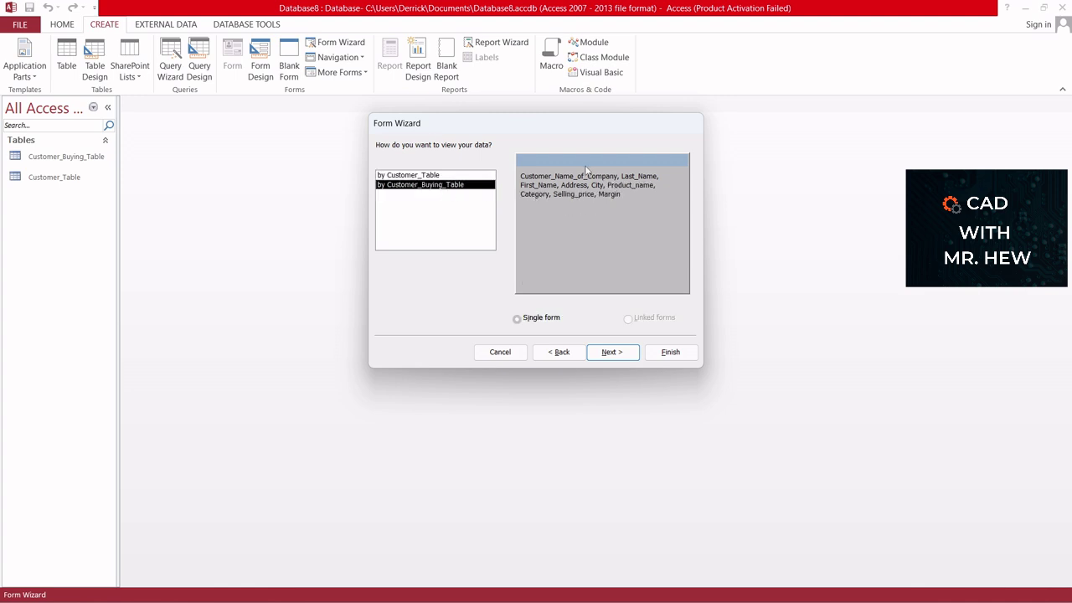
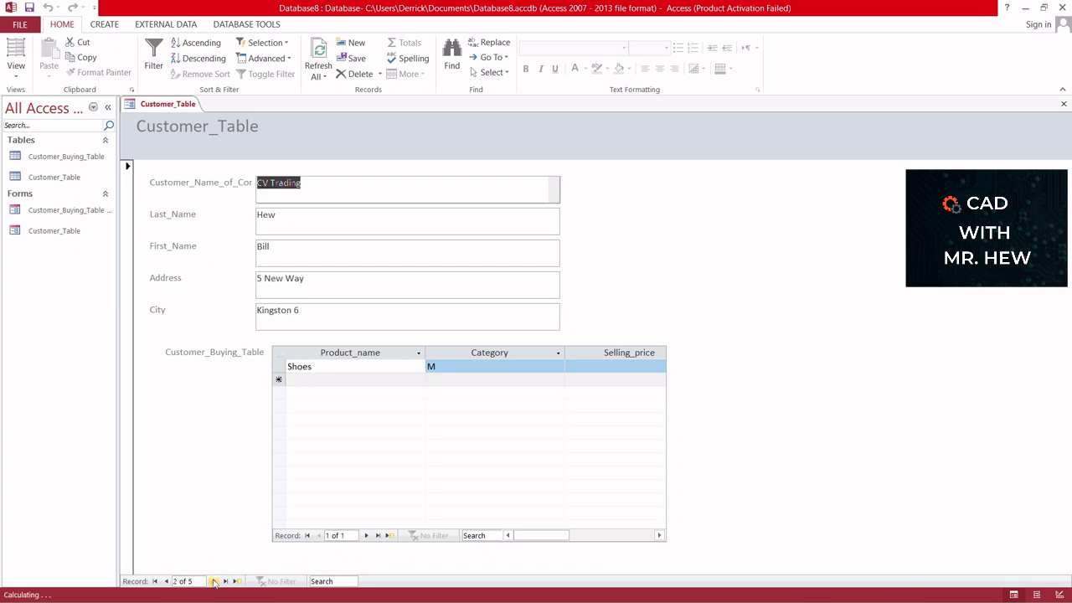
Step: Browse the Customer_Table form forward to the blank new record and back to the WA Buyer Company record
click(214, 581)
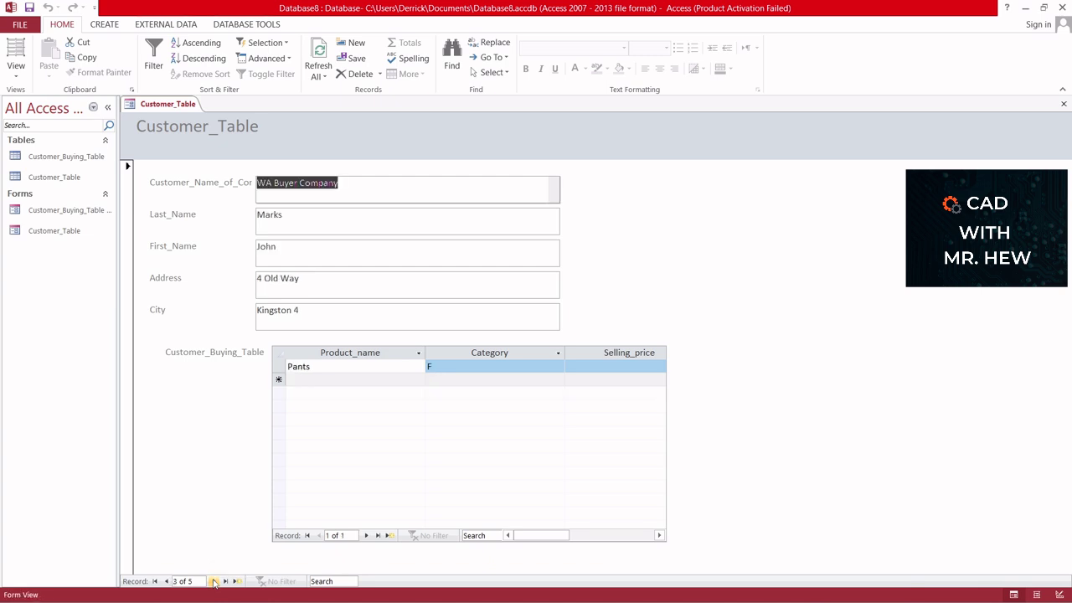
click(215, 581)
click(214, 581)
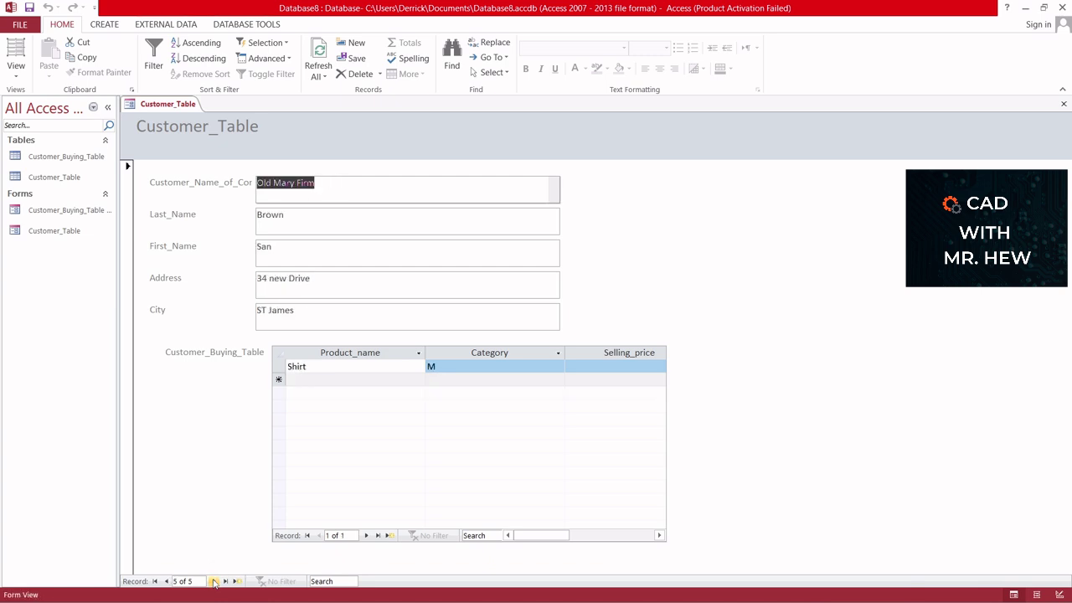
click(214, 581)
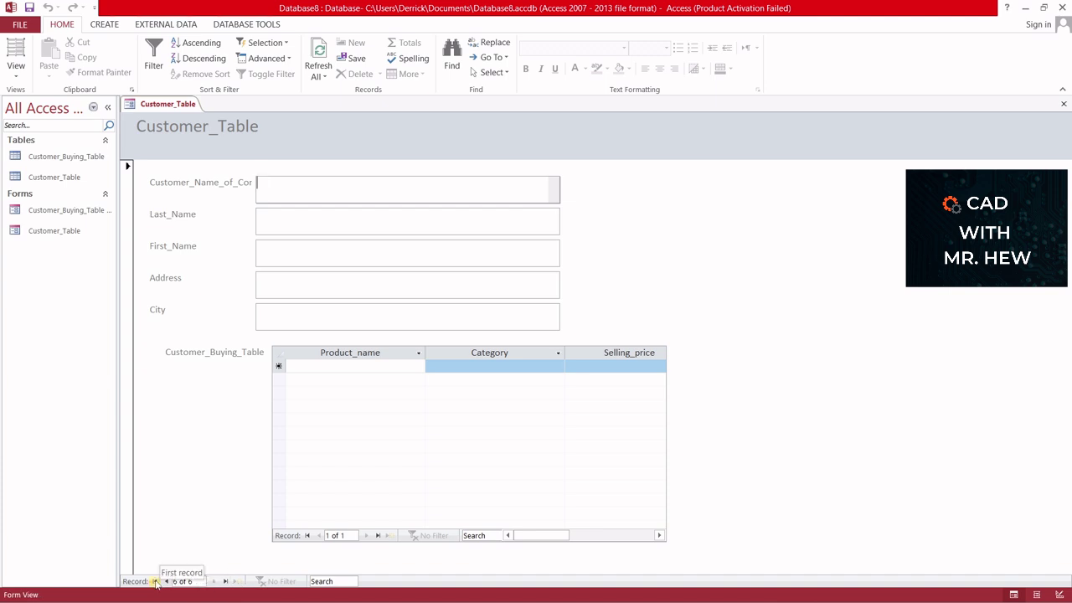
click(165, 581)
click(166, 581)
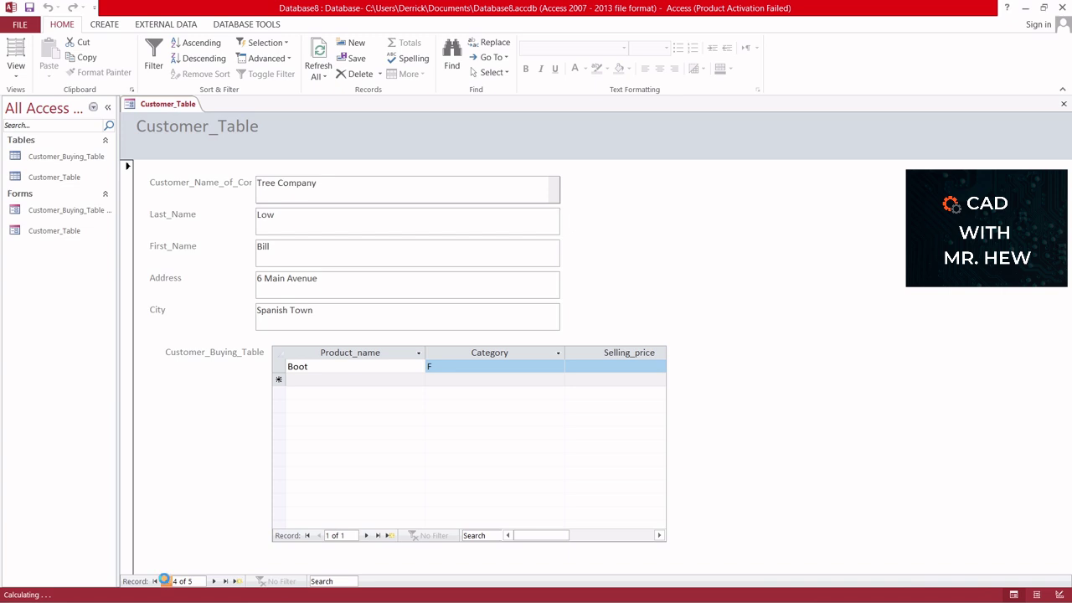
click(166, 581)
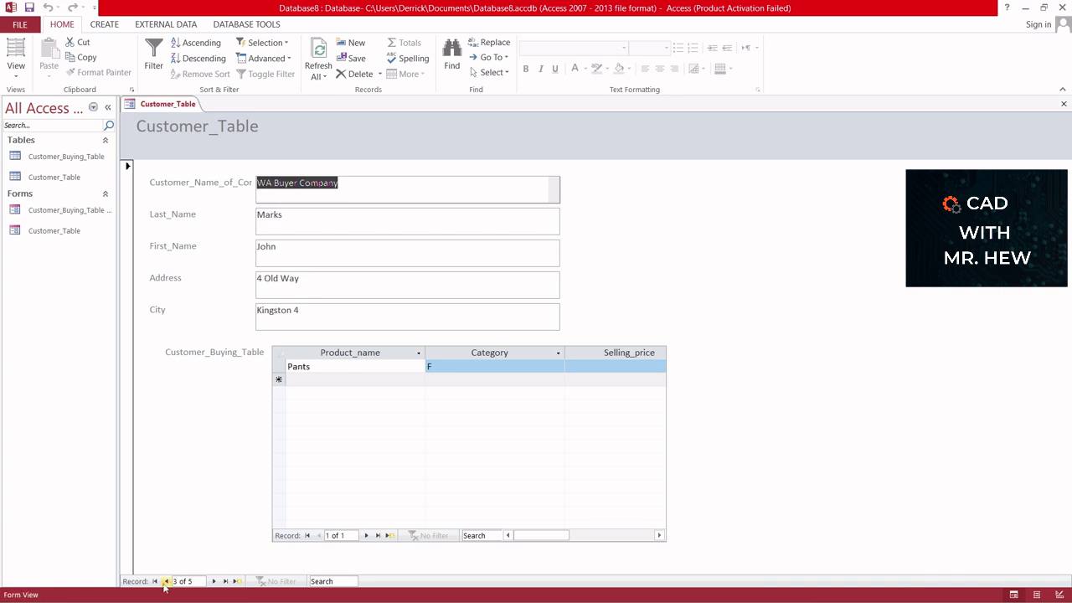
Step: Open the Customer_Table datasheet and inspect the related purchases of ABC Buyer House, WA Buyer Company and Tree Company
click(62, 183)
double_click(61, 183)
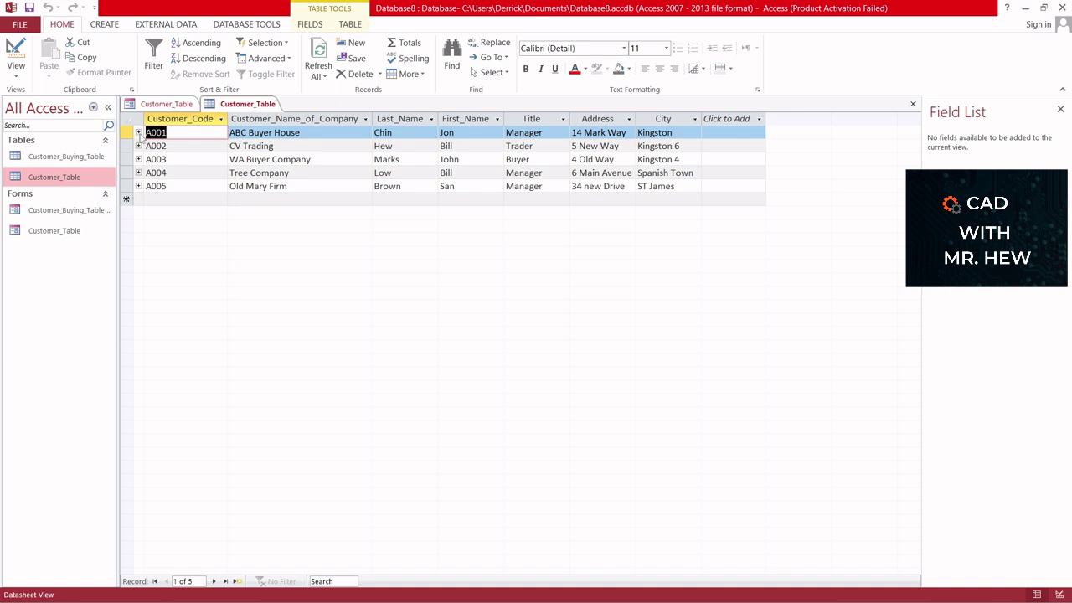
click(138, 132)
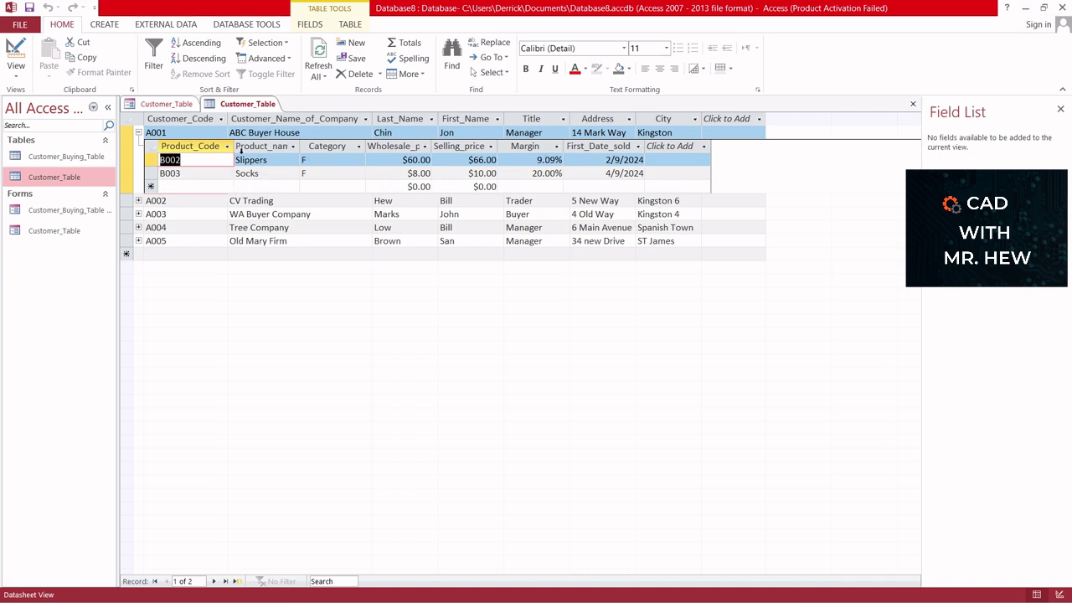
click(138, 132)
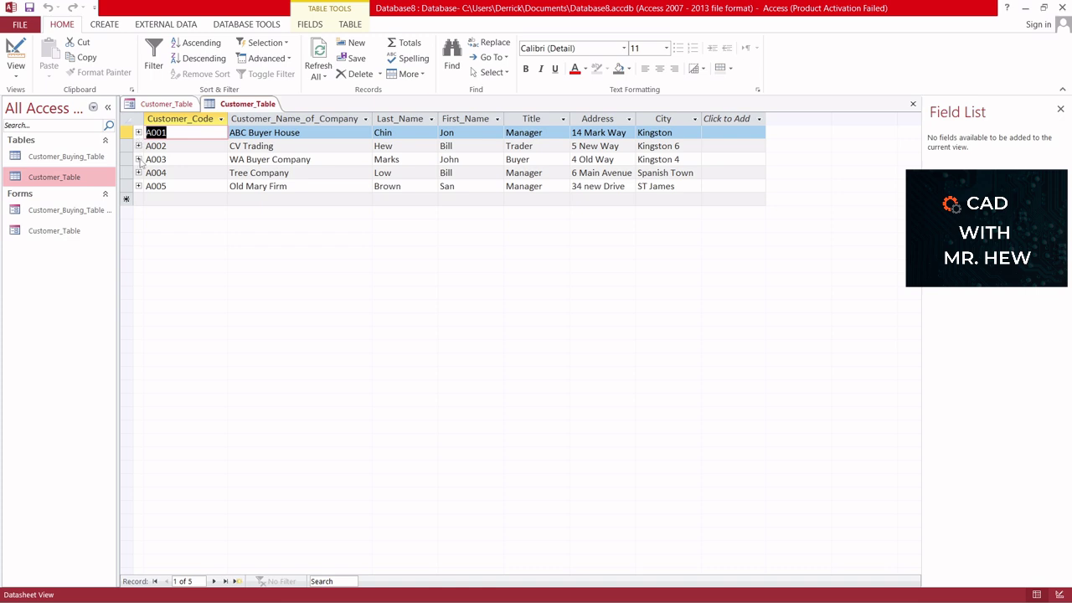
click(138, 159)
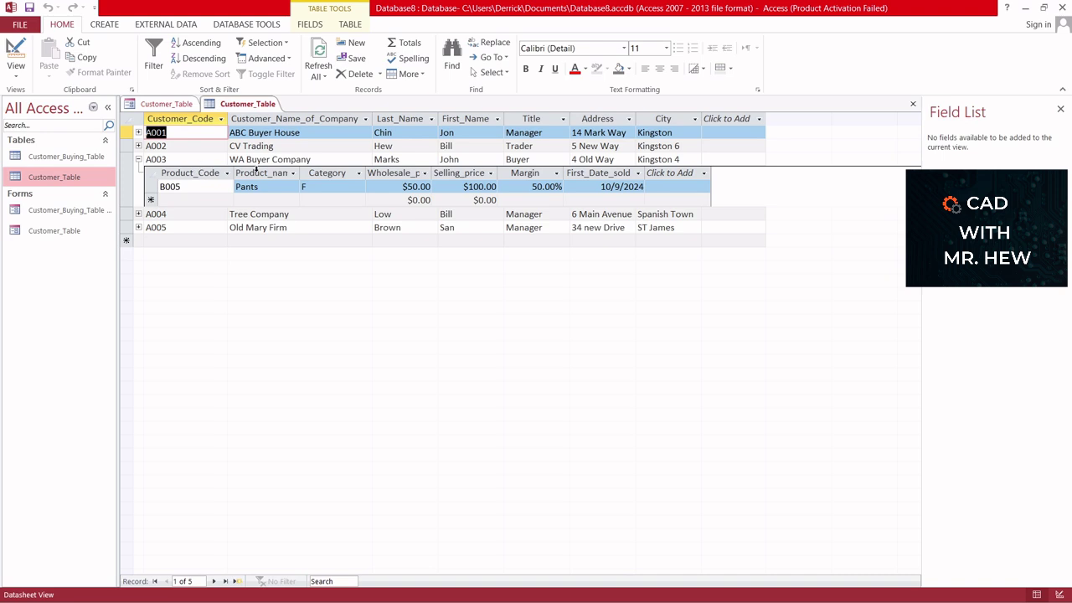
click(139, 160)
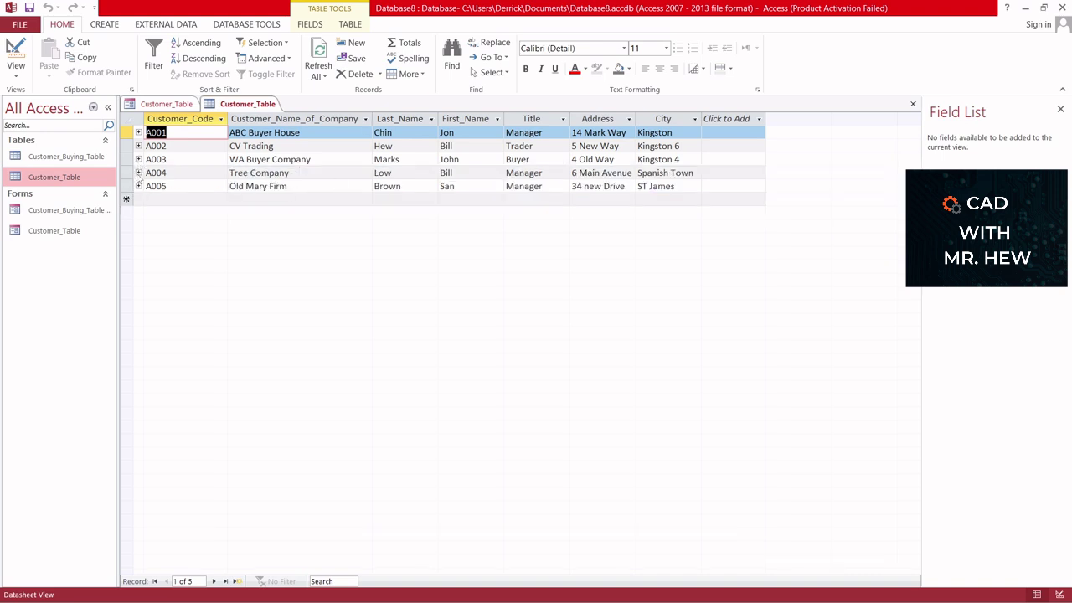
click(138, 174)
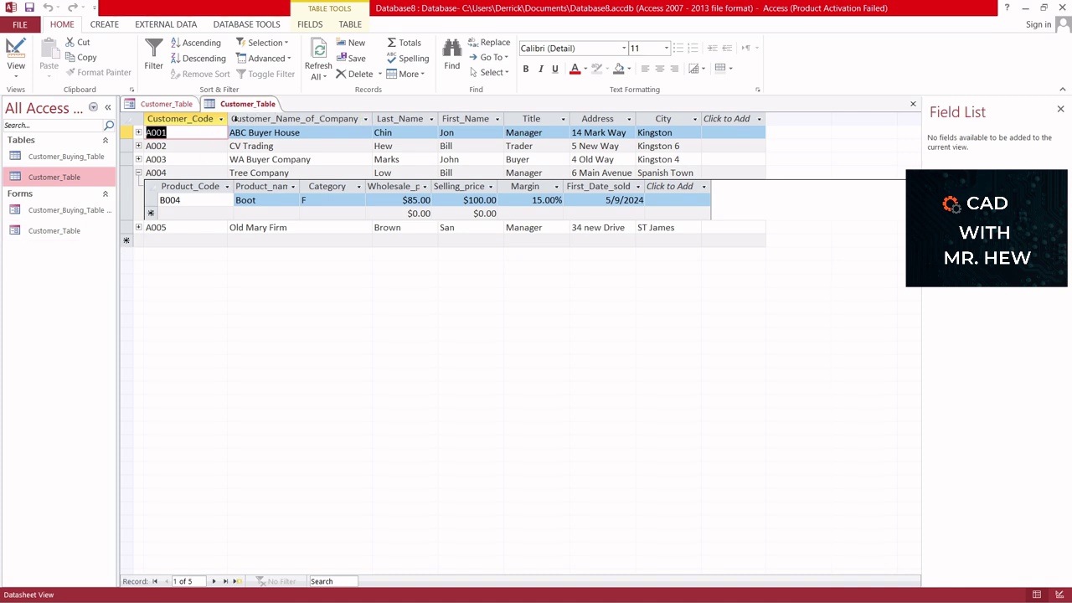
Step: Return to the Customer_Table form's first record and examine the Selling_price and Margin columns of its subform
click(52, 231)
double_click(51, 231)
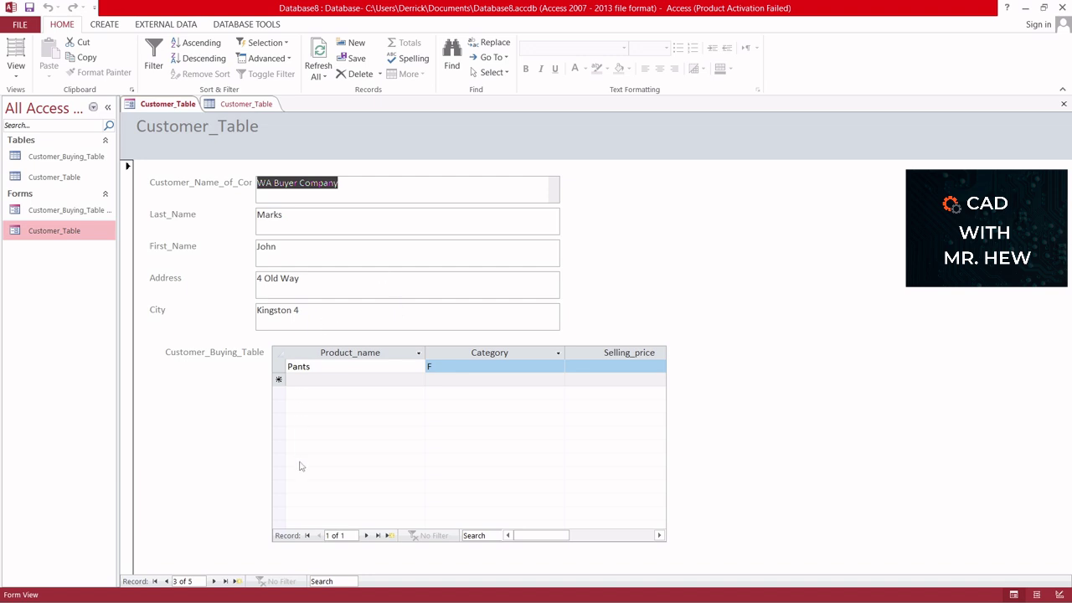
click(167, 581)
click(167, 581)
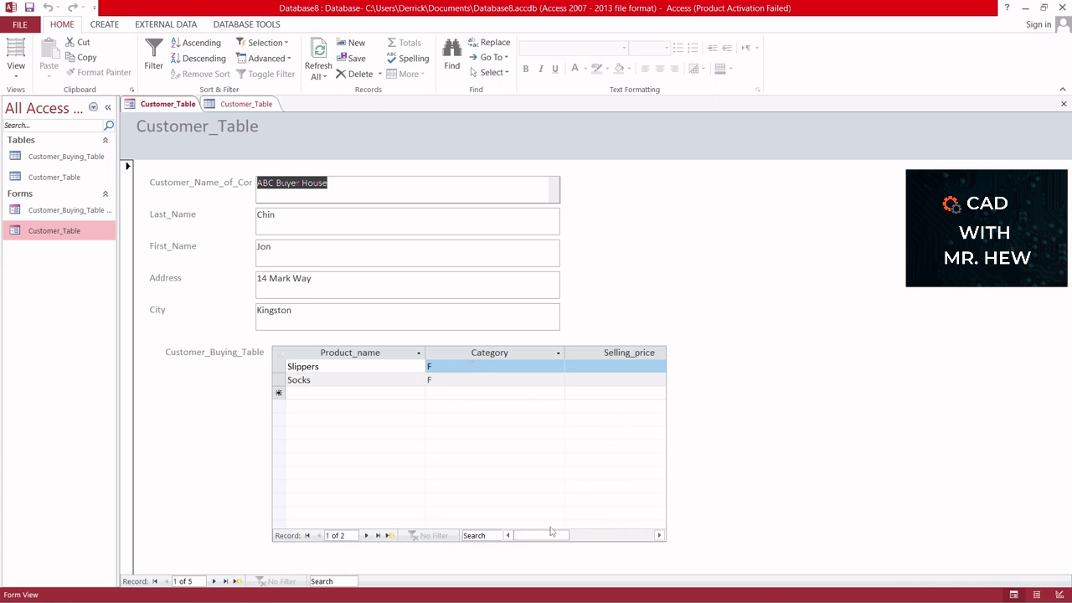
drag(549, 542, 592, 543)
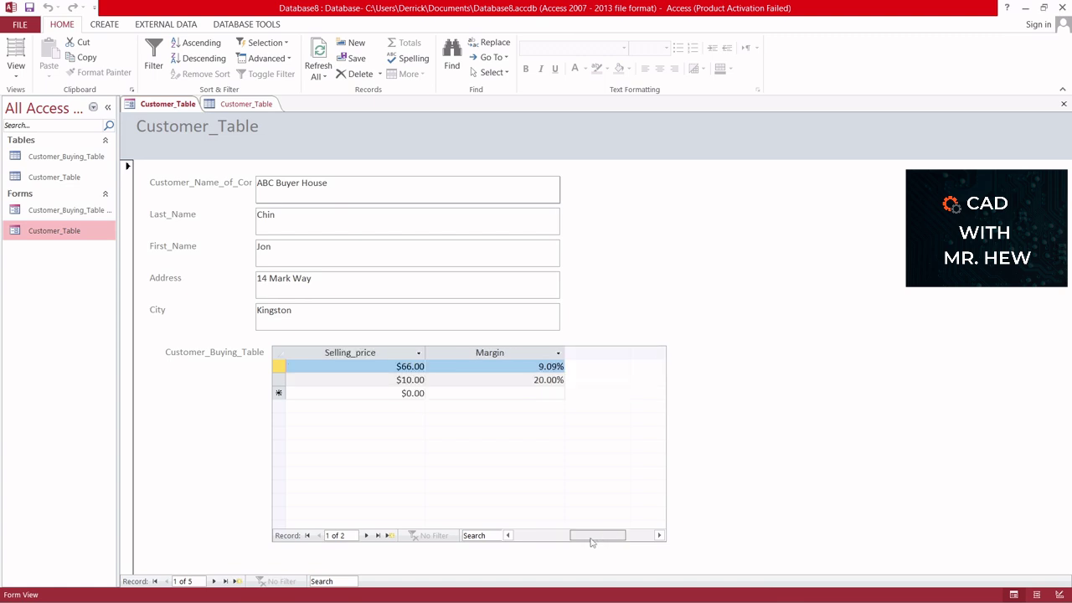
click(476, 400)
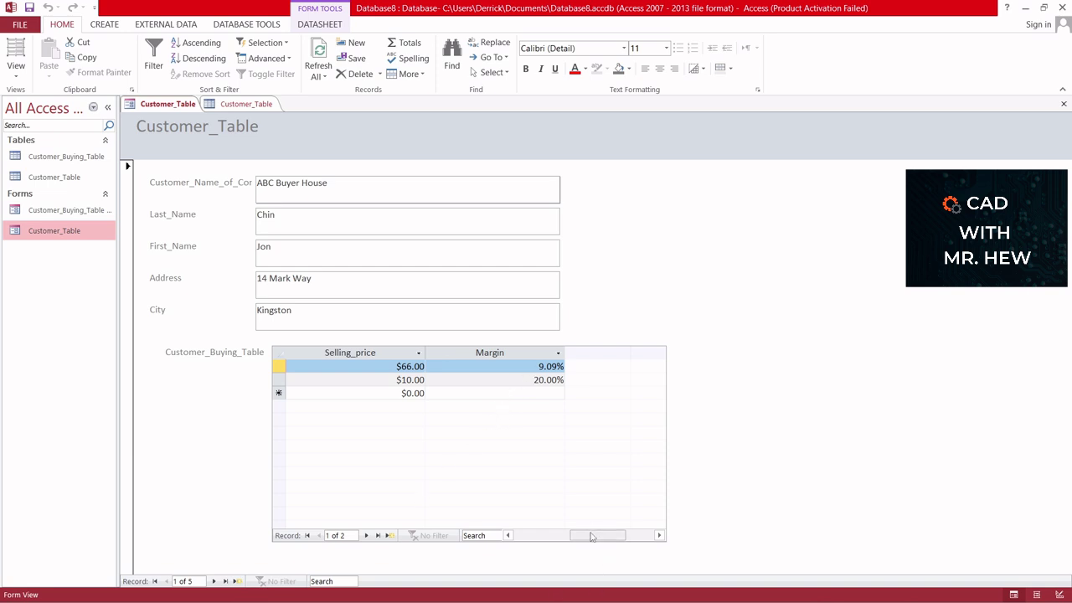
drag(592, 536, 539, 545)
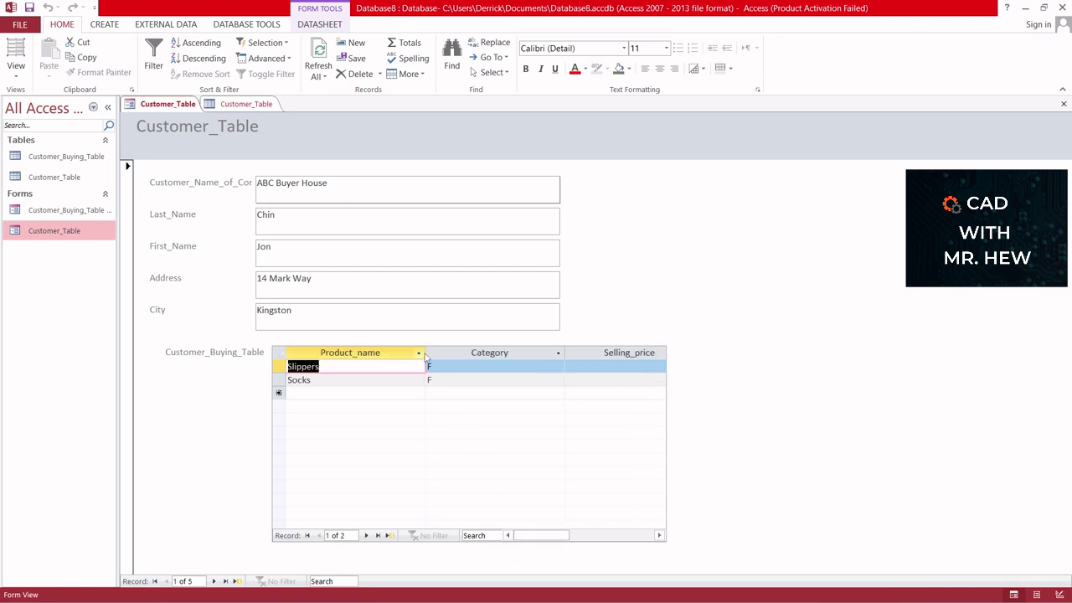
Step: Narrow the Product_name, Category and Selling_price columns of the Customer_Buying_Table subform so that more columns fit
drag(424, 351, 393, 352)
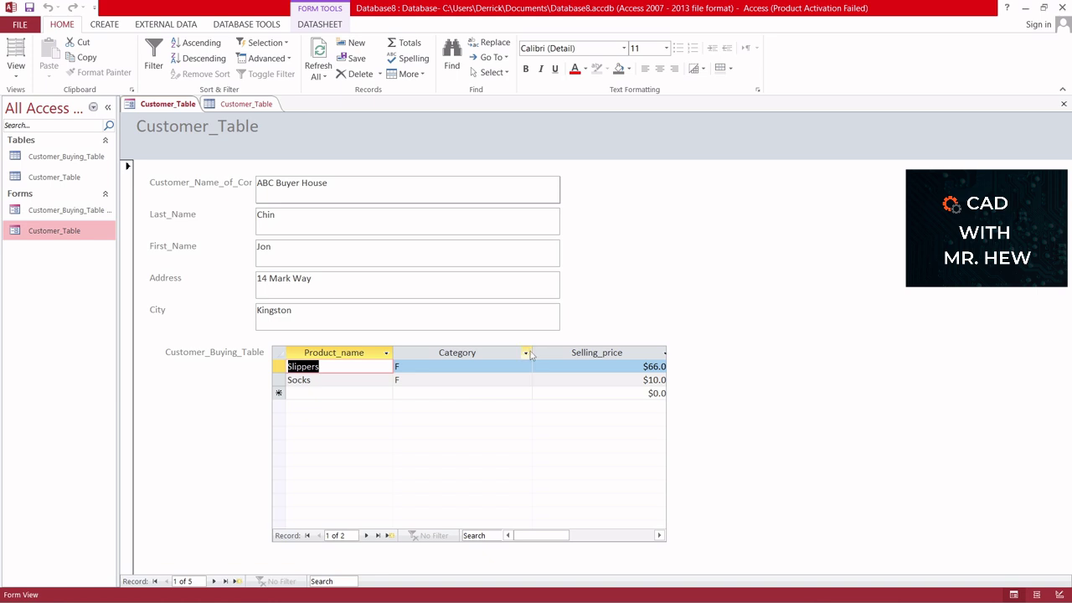
drag(531, 351, 475, 351)
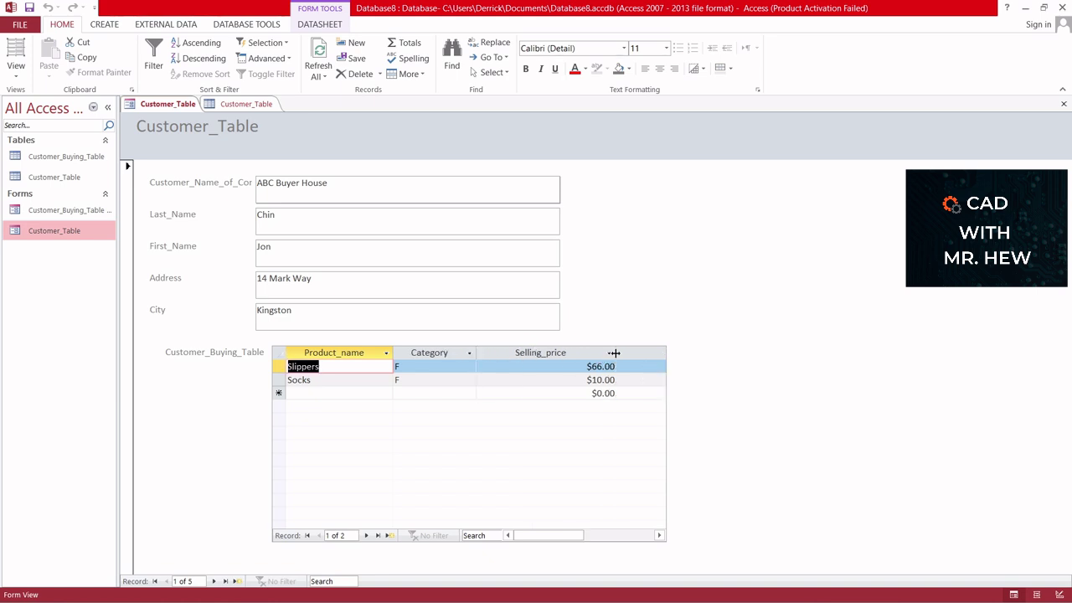
drag(614, 352, 565, 353)
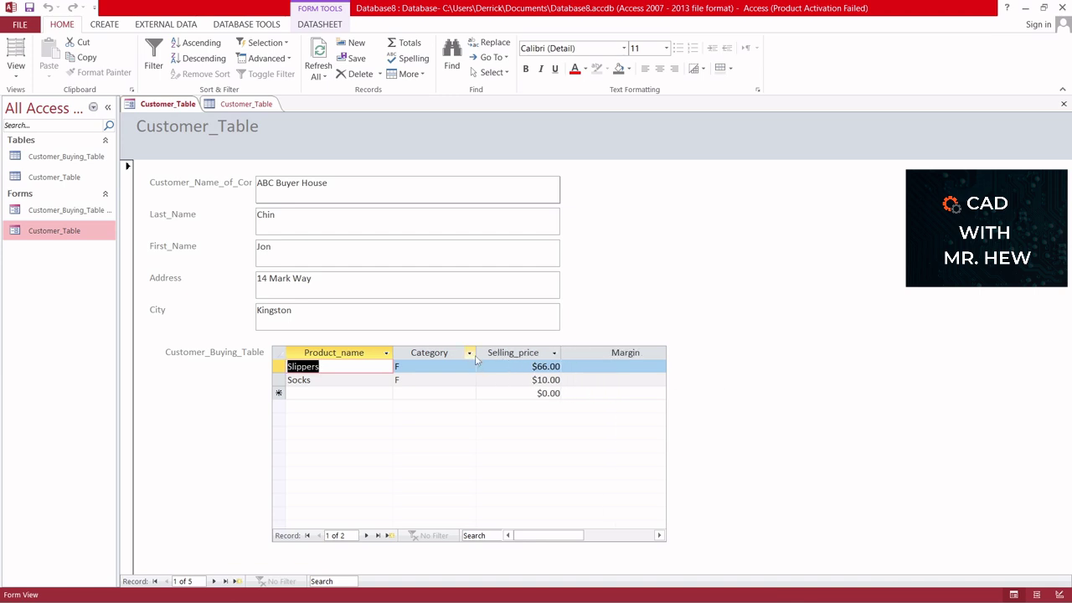
drag(474, 352, 444, 352)
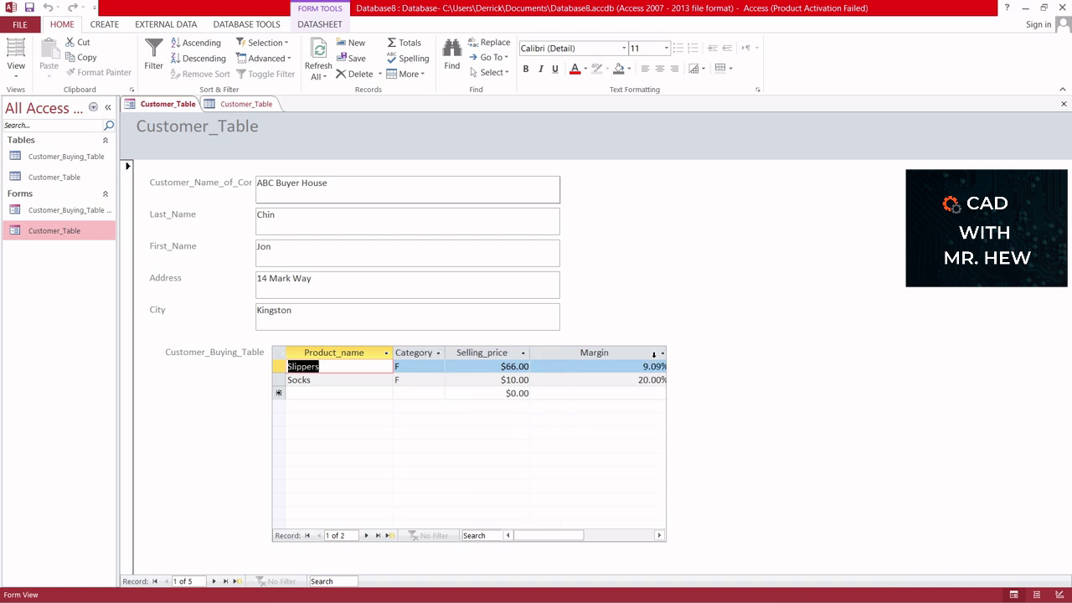